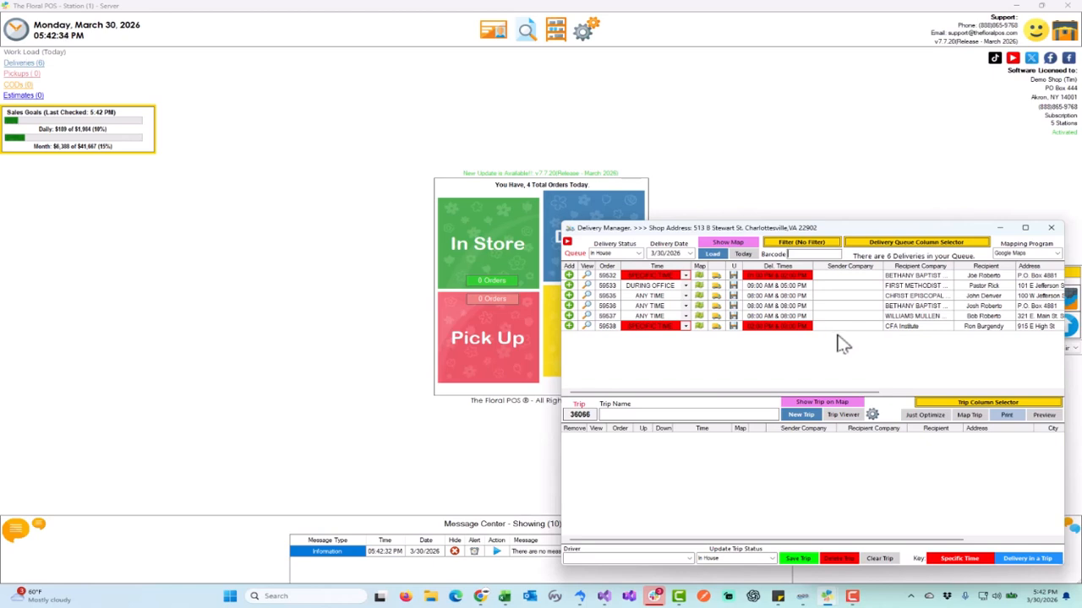
Sort the queued deliveries by ZIP code.
drag(830, 393, 992, 393)
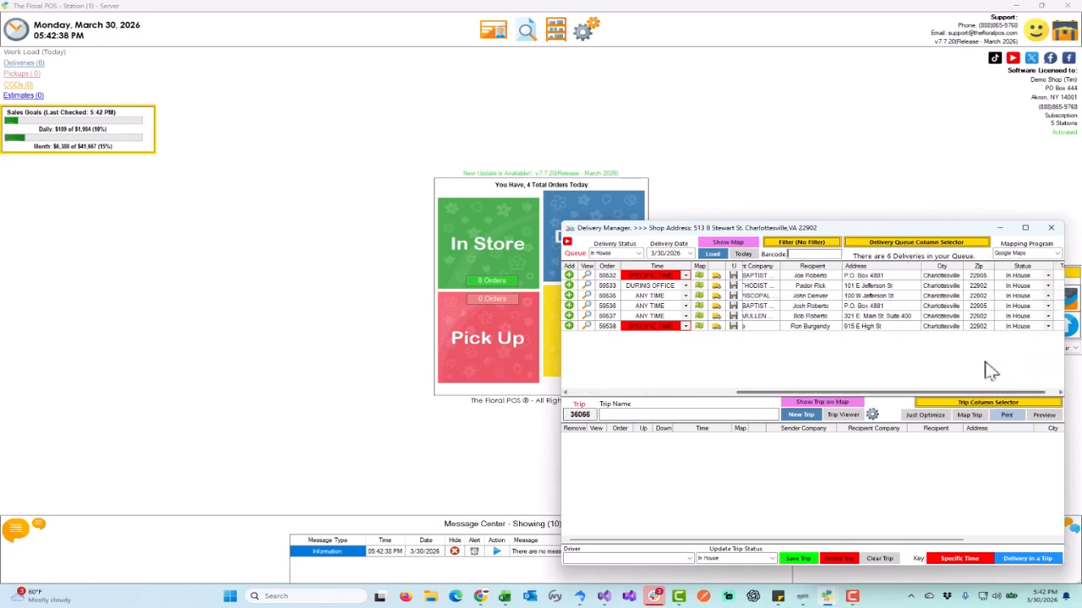
click(985, 267)
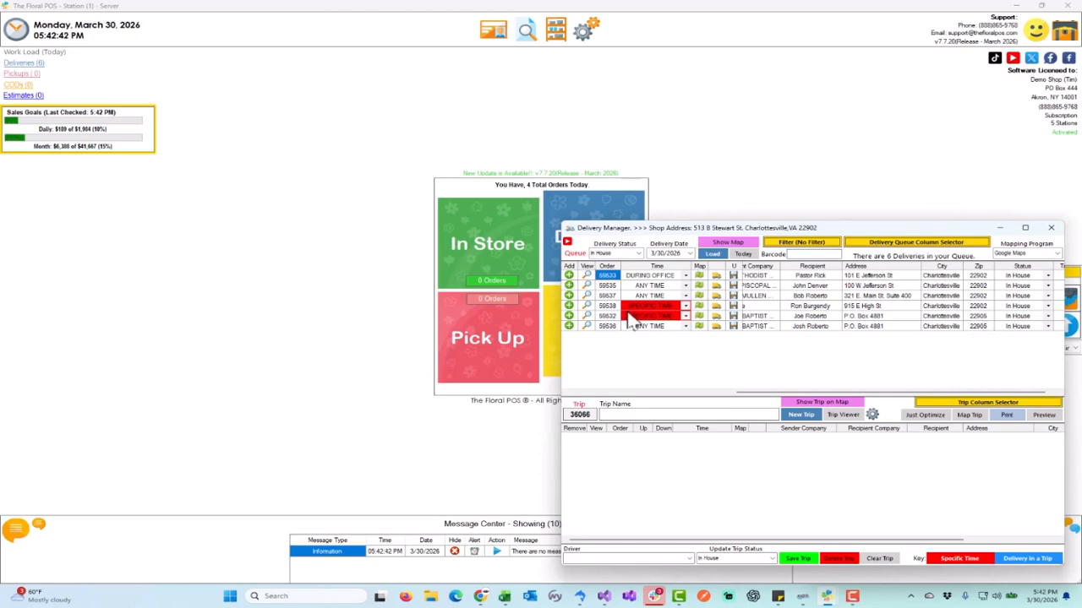
click(568, 315)
click(568, 325)
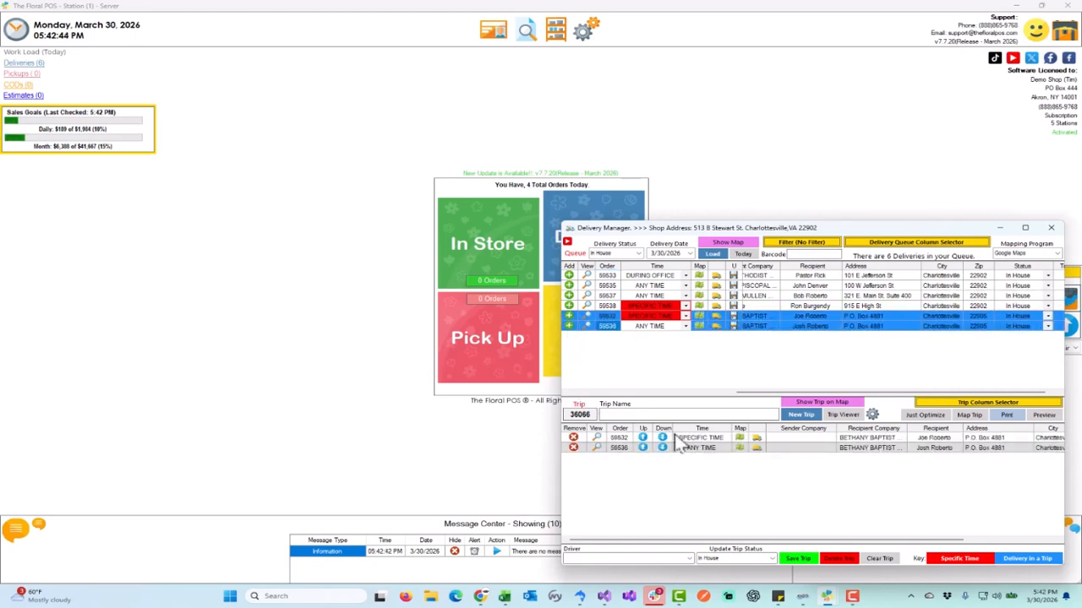
click(573, 438)
click(572, 437)
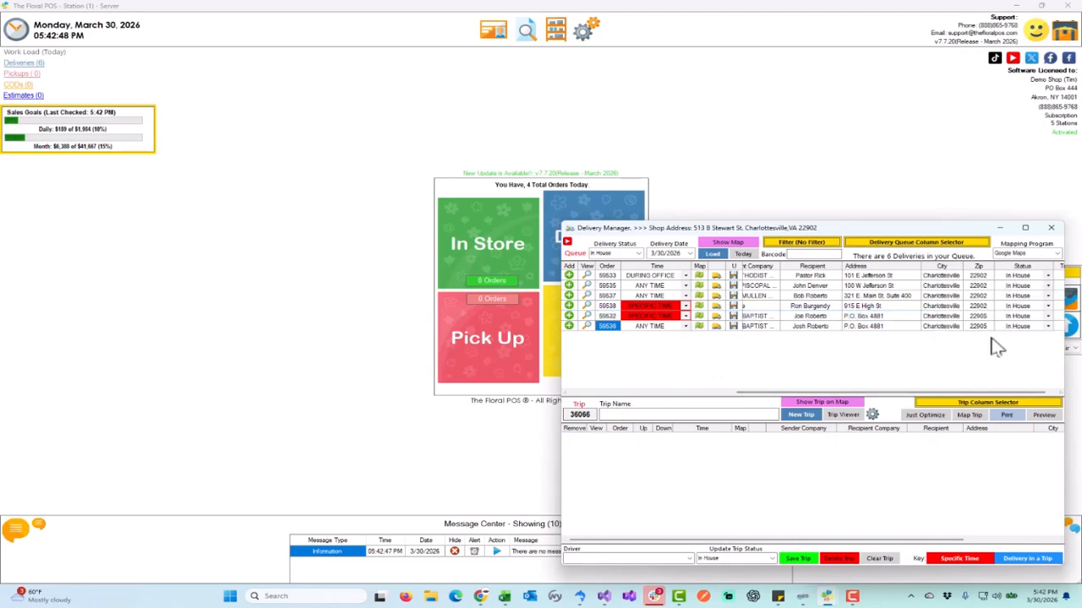
Show all queued deliveries on the map and check the shop's own marker for its name and address.
click(733, 245)
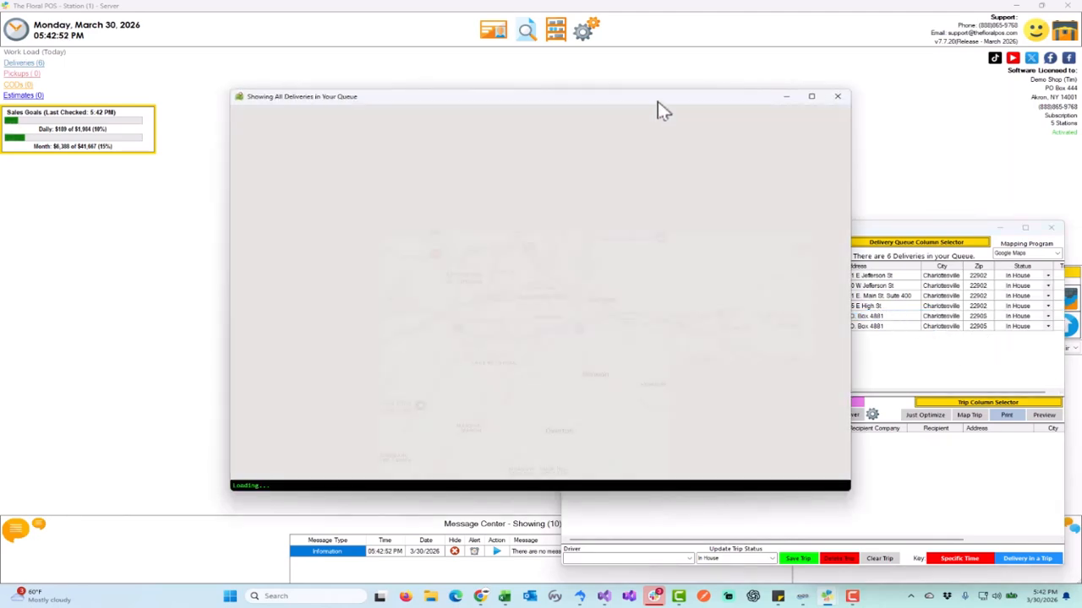
drag(658, 103, 448, 32)
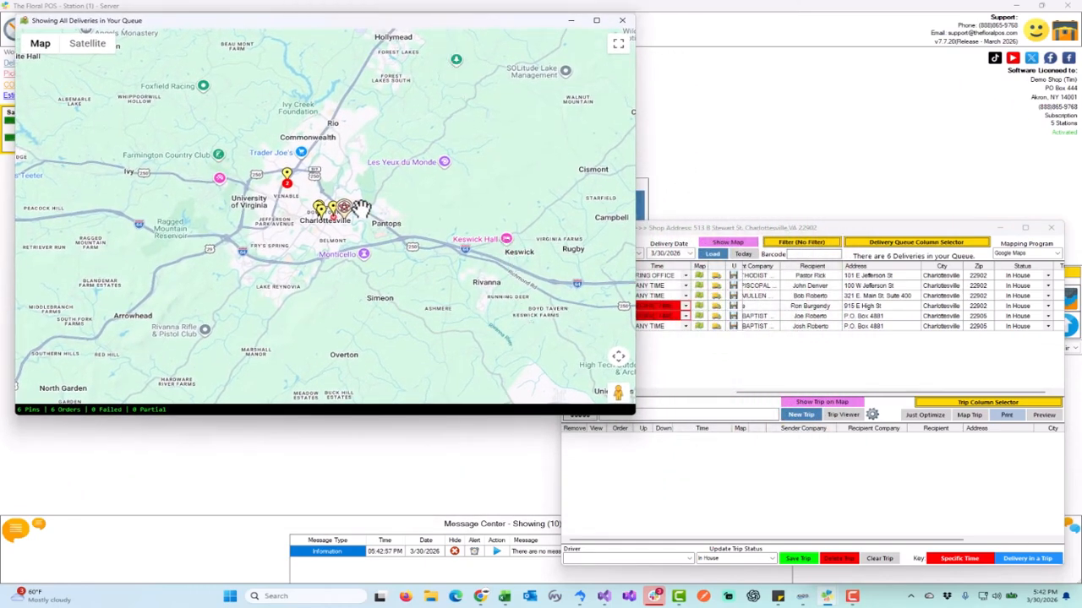
scroll(361, 208, up, 1)
scroll(343, 209, up, 1)
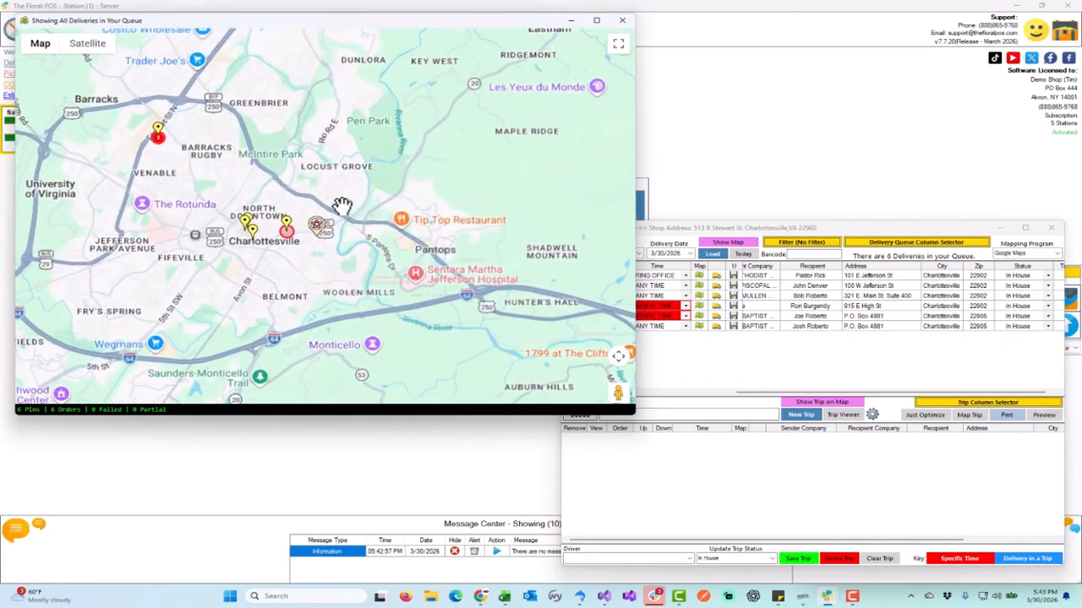
drag(331, 200, 451, 213)
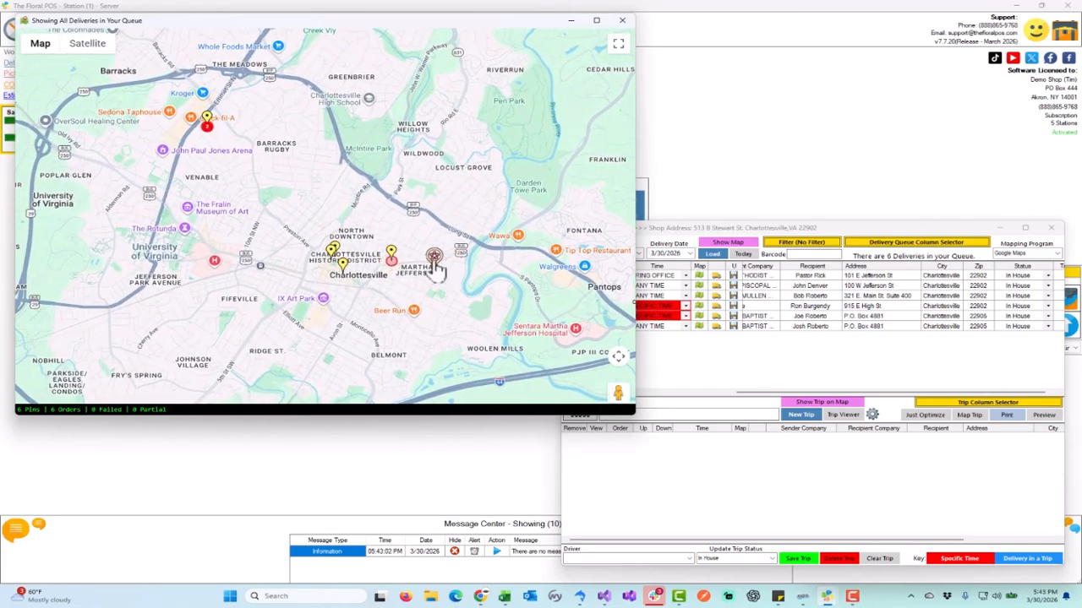
click(435, 264)
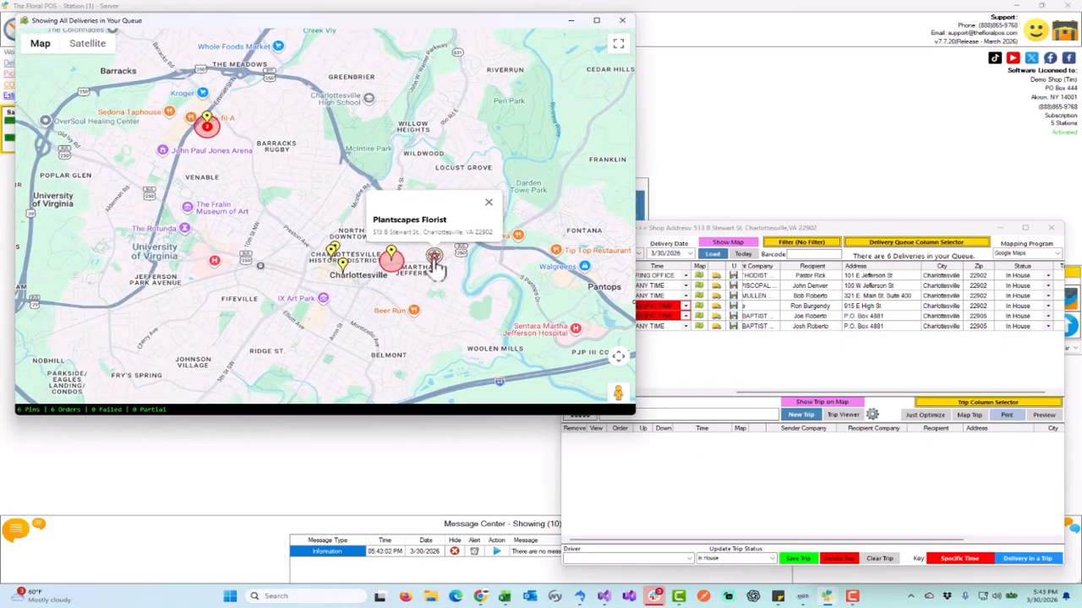
click(488, 203)
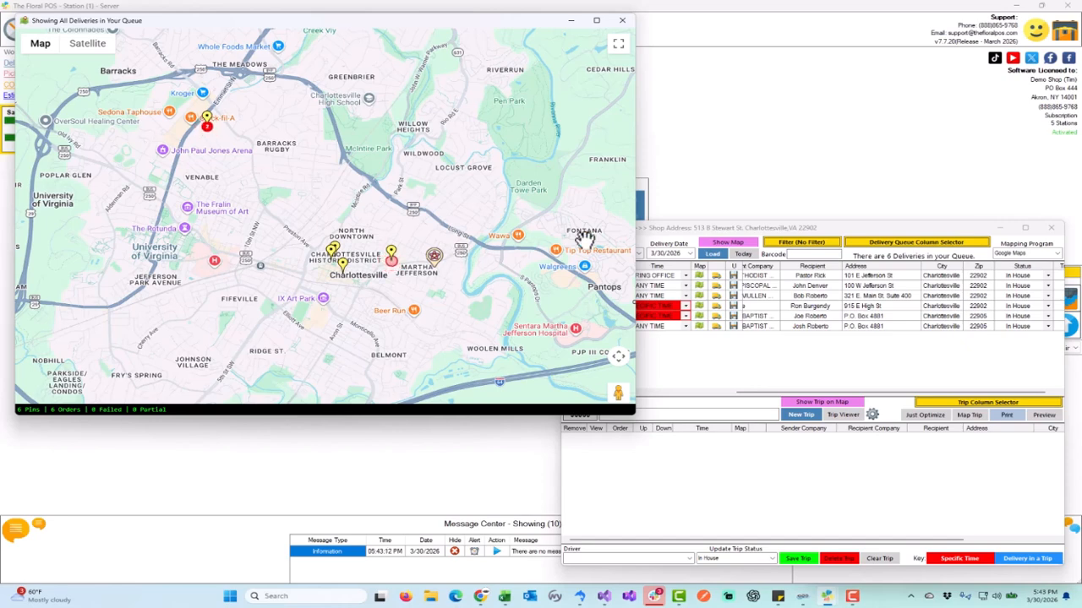
Place the Delivery Manager beside the map and review the delivery times of the queued orders.
drag(783, 229, 796, 209)
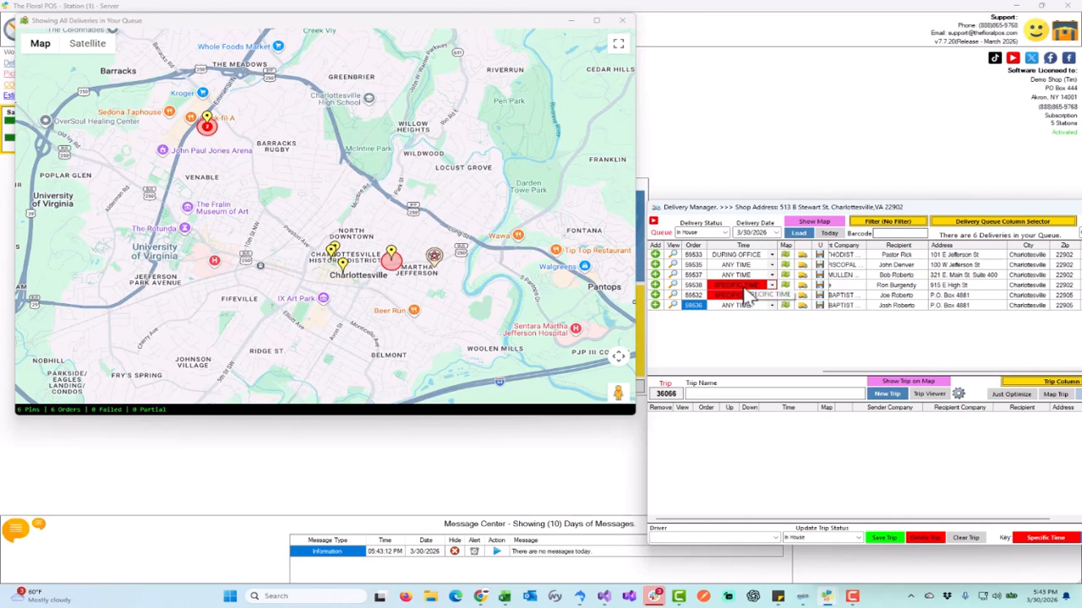
drag(858, 209, 785, 232)
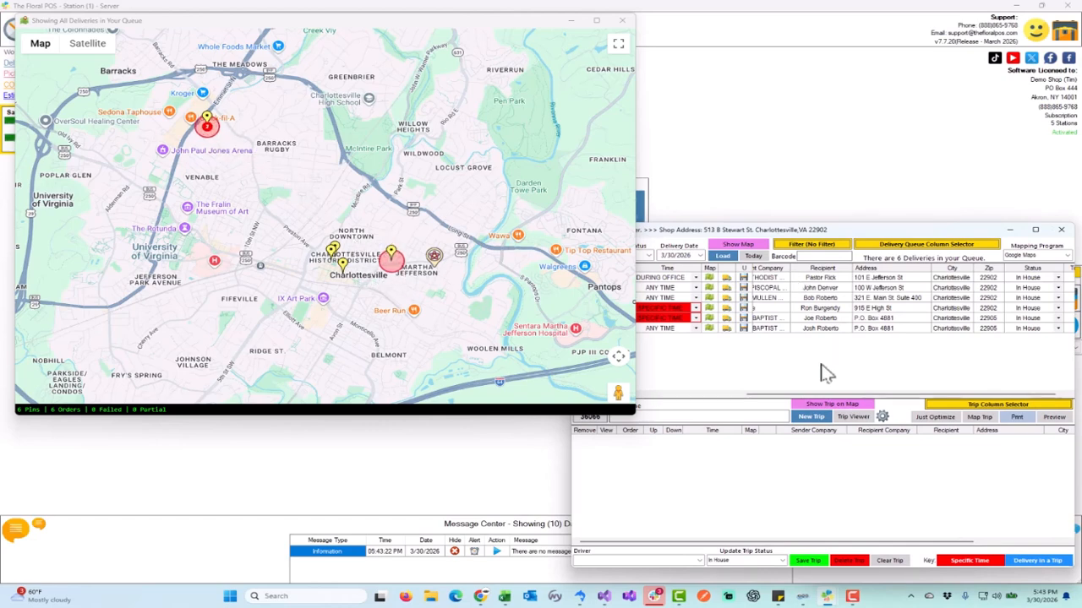
drag(791, 394, 665, 400)
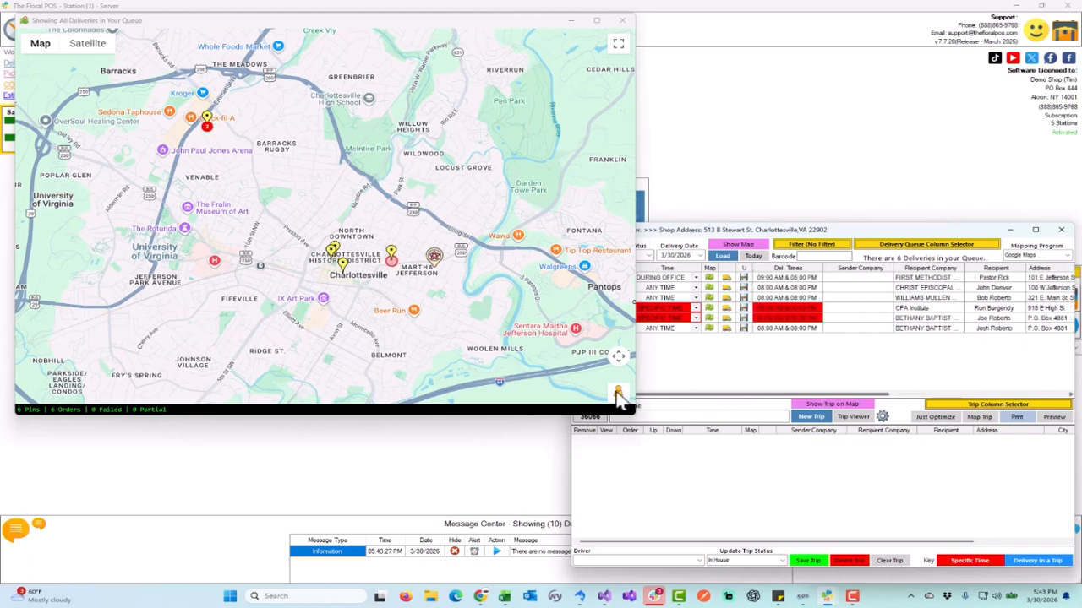
Check the order details of the two red-circled map pins, Bethany Baptist Church and CFA Institute.
drag(226, 142, 231, 186)
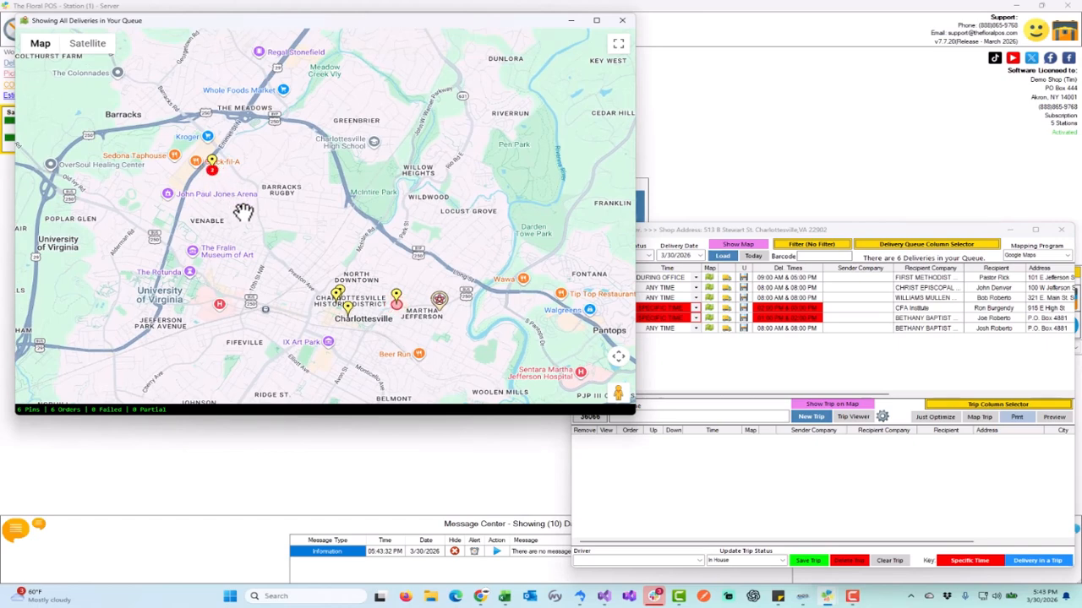
drag(237, 185, 227, 221)
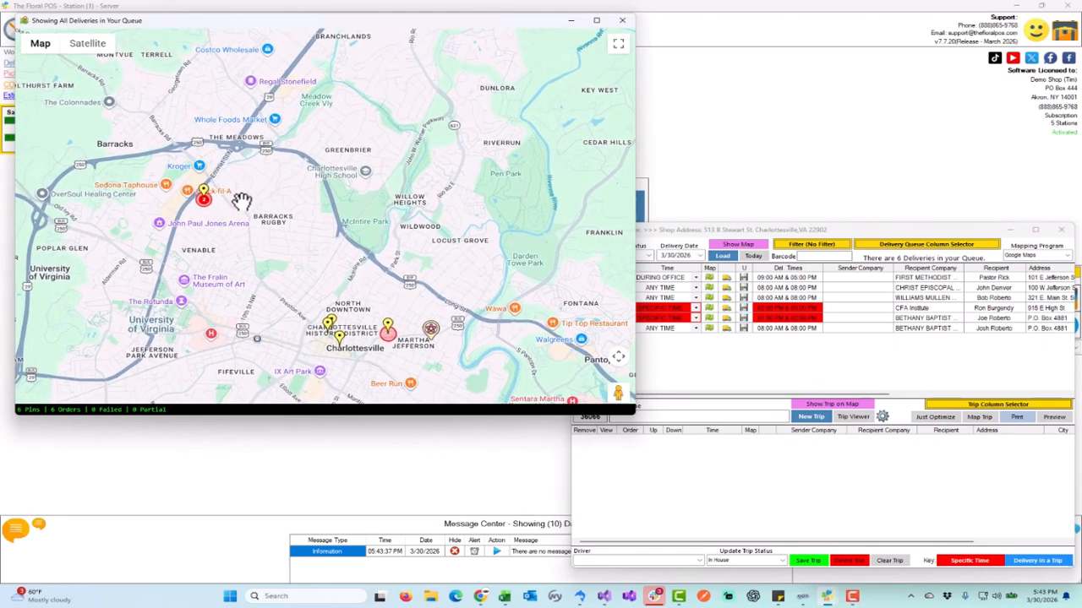
click(206, 197)
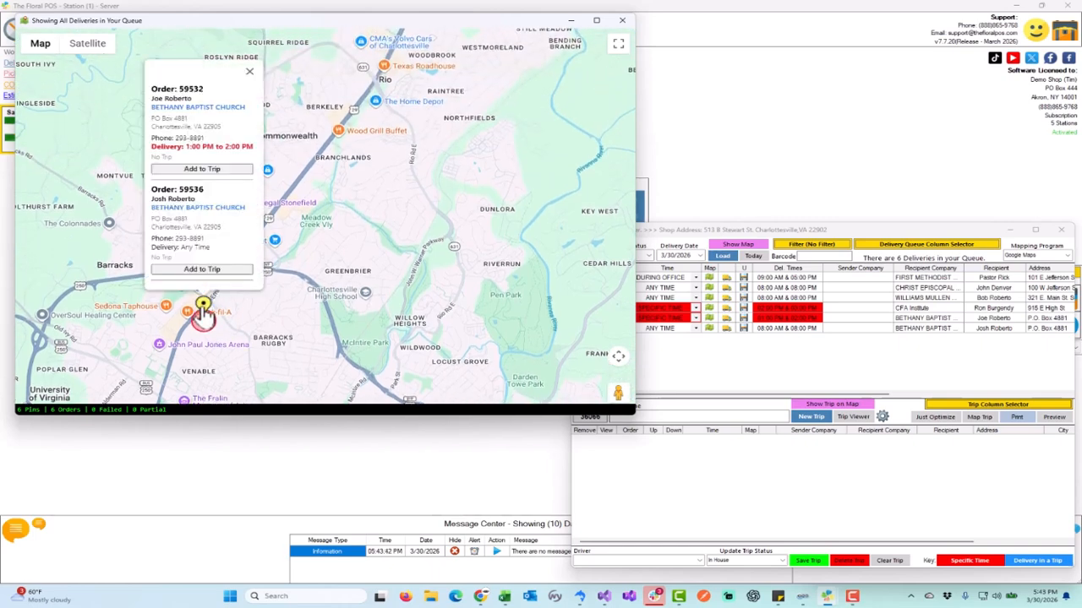
click(312, 308)
drag(327, 323, 278, 150)
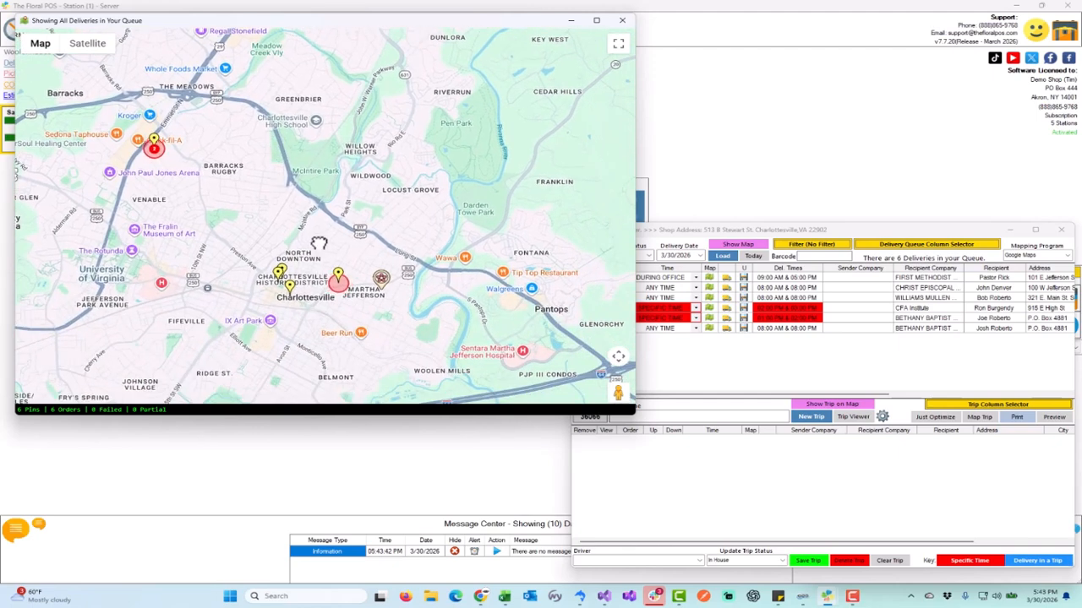
drag(319, 244, 295, 169)
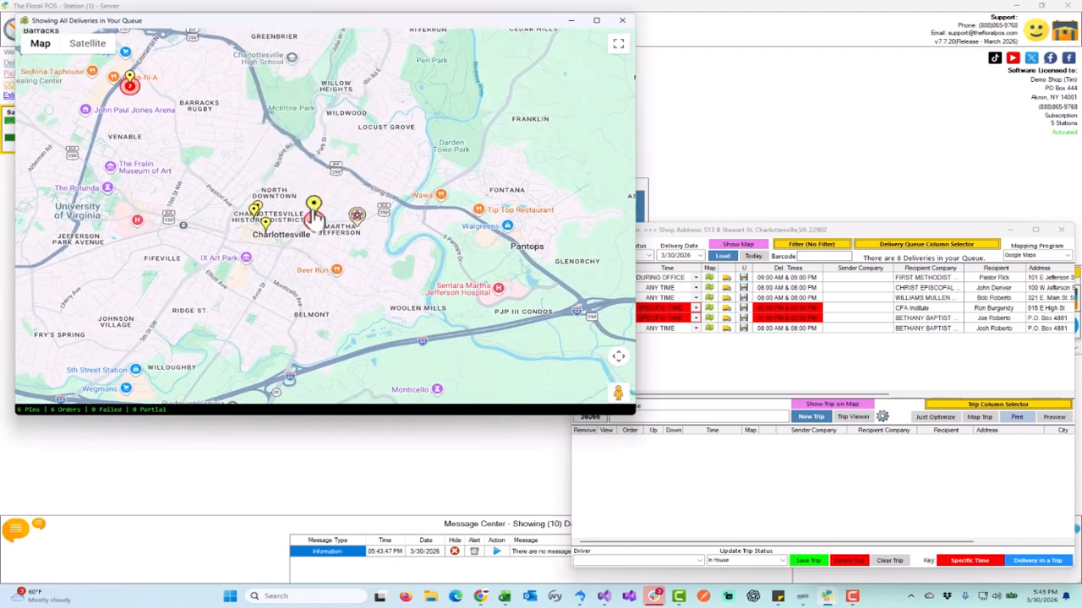
click(313, 215)
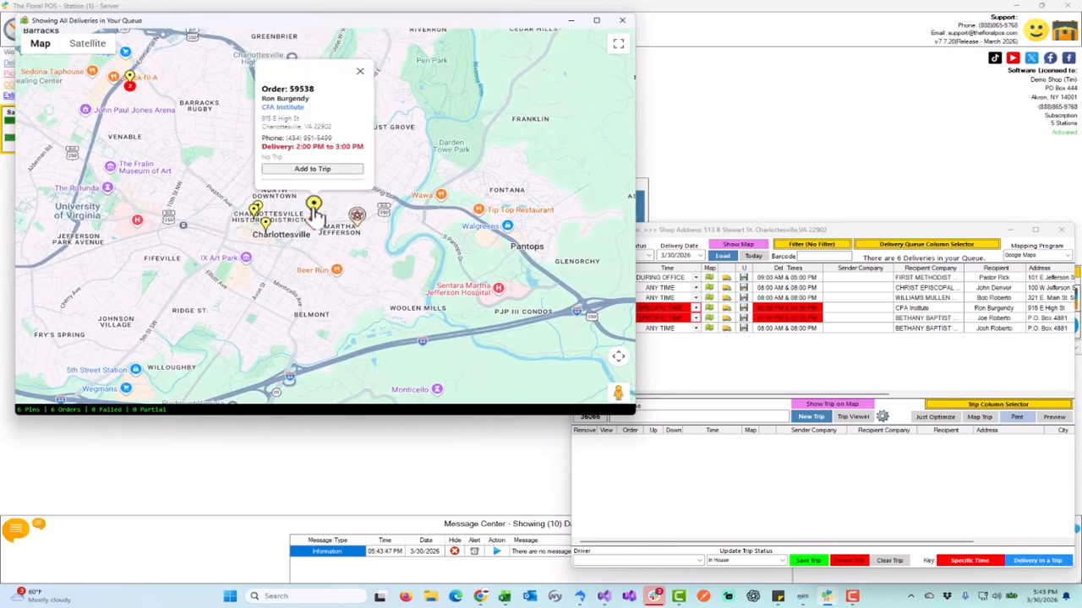
Check the order details of the downtown pins for Williams Mullen Clark & Dobbins, Christ Episcopal Church and First Methodist Church.
scroll(283, 222, up, 1)
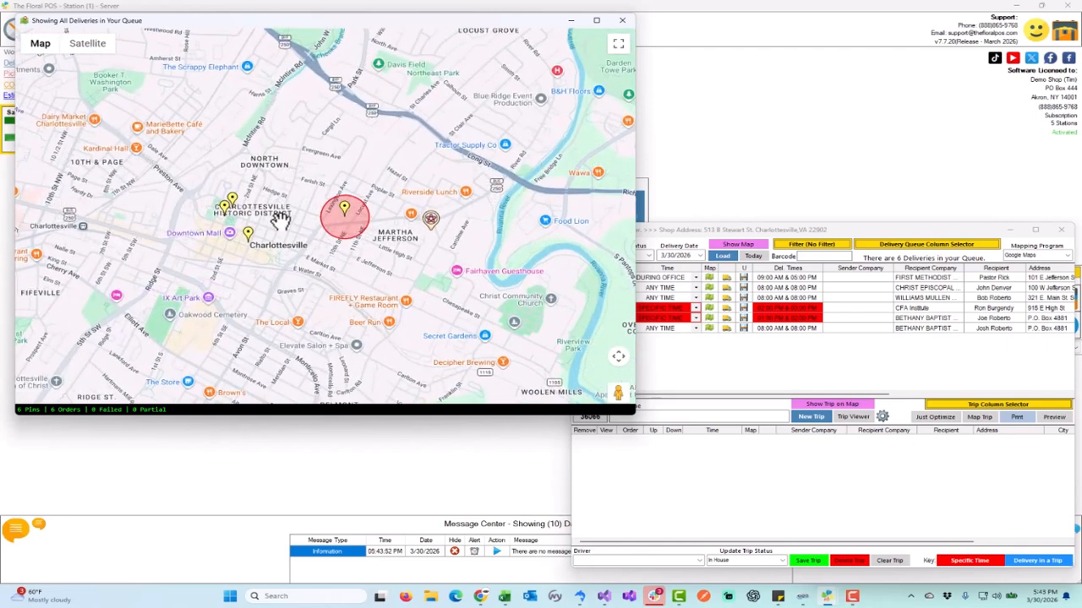
click(246, 236)
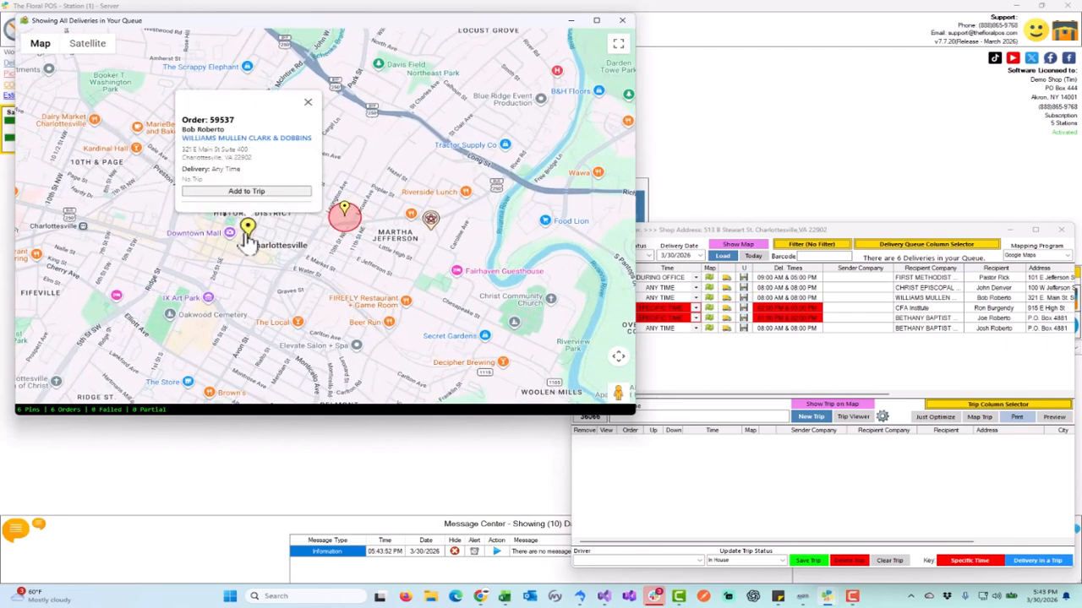
click(225, 208)
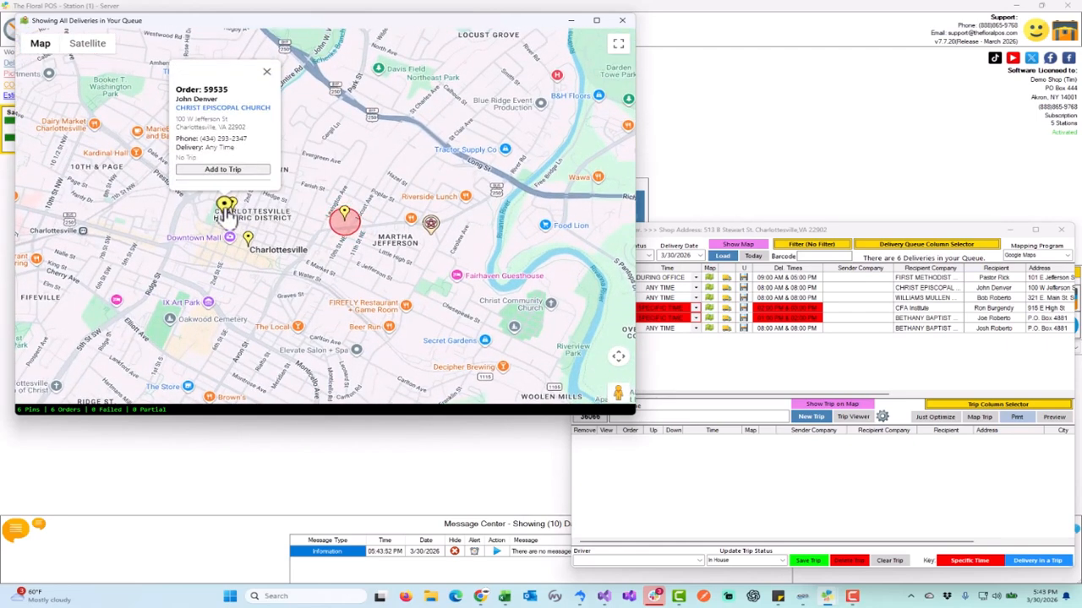
click(232, 206)
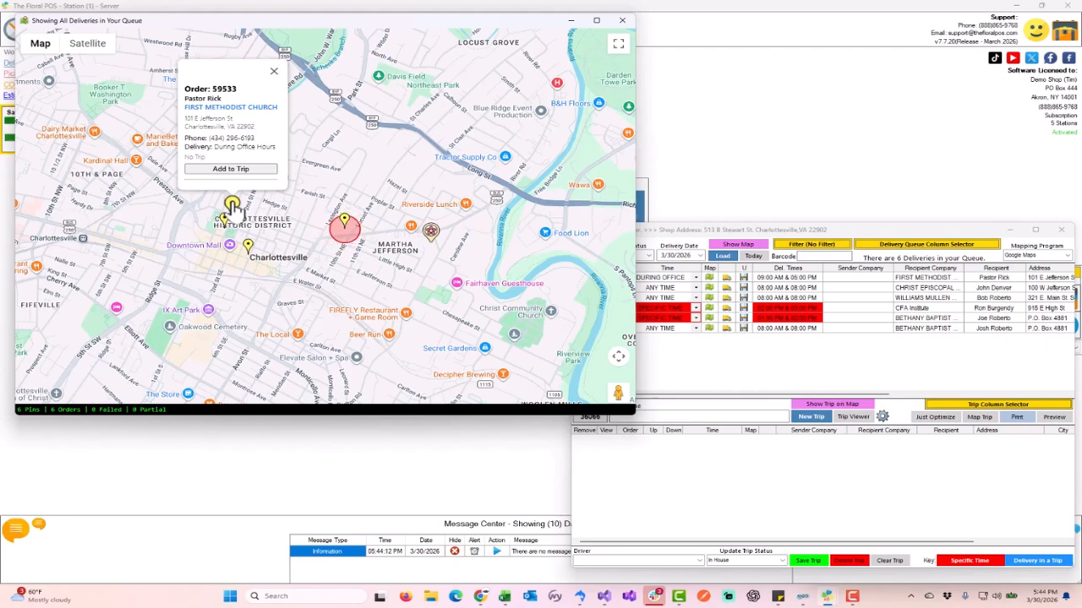
Add both Bethany Baptist Church orders to the trip from their shared map pin.
drag(201, 261, 311, 302)
scroll(313, 300, down, 1)
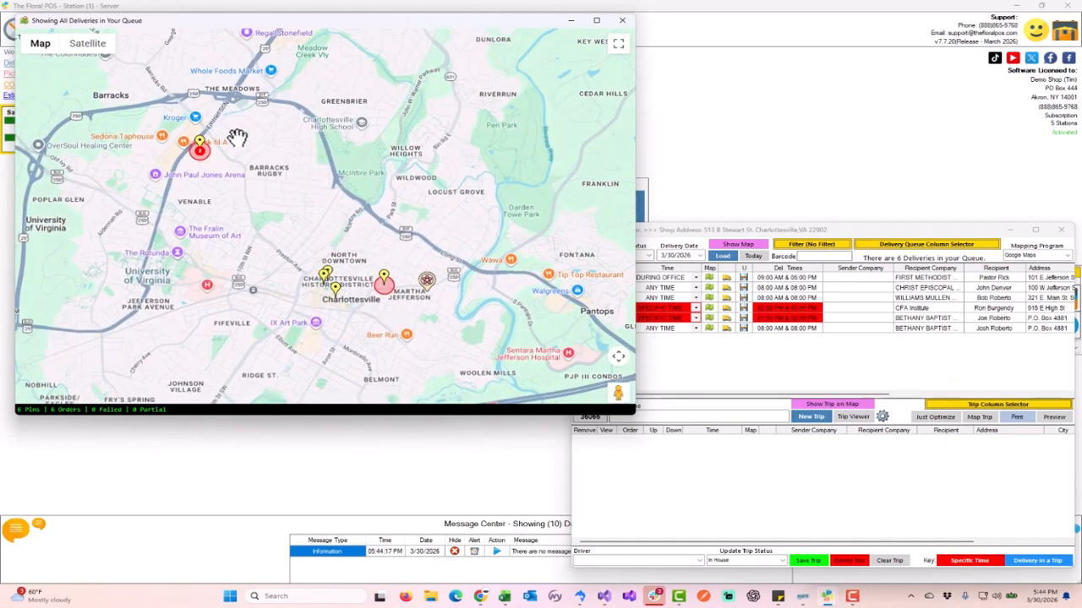
scroll(279, 234, down, 1)
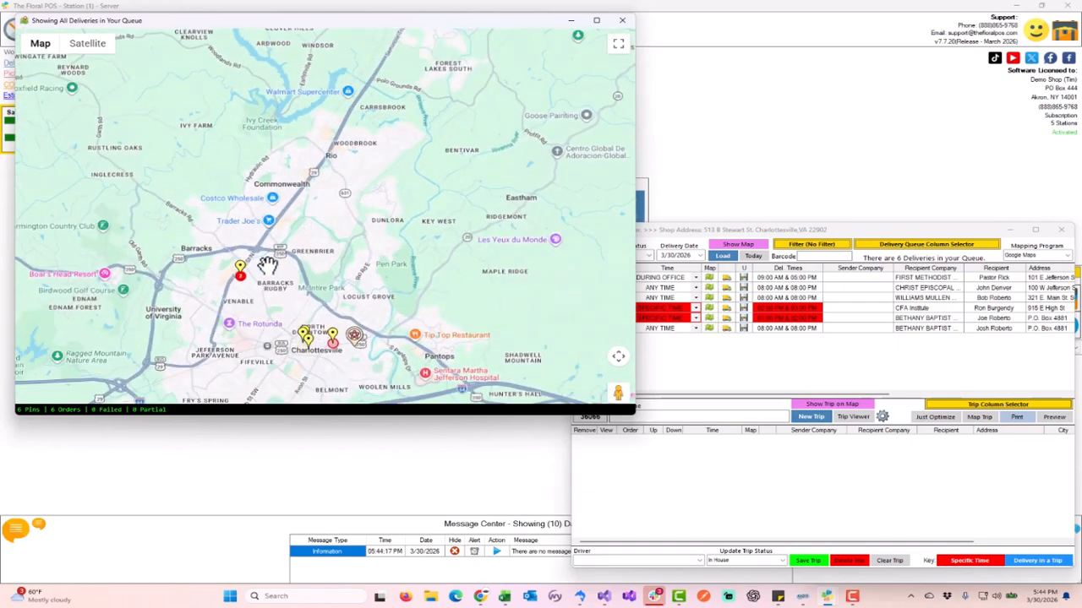
scroll(266, 265, up, 1)
drag(263, 304, 272, 210)
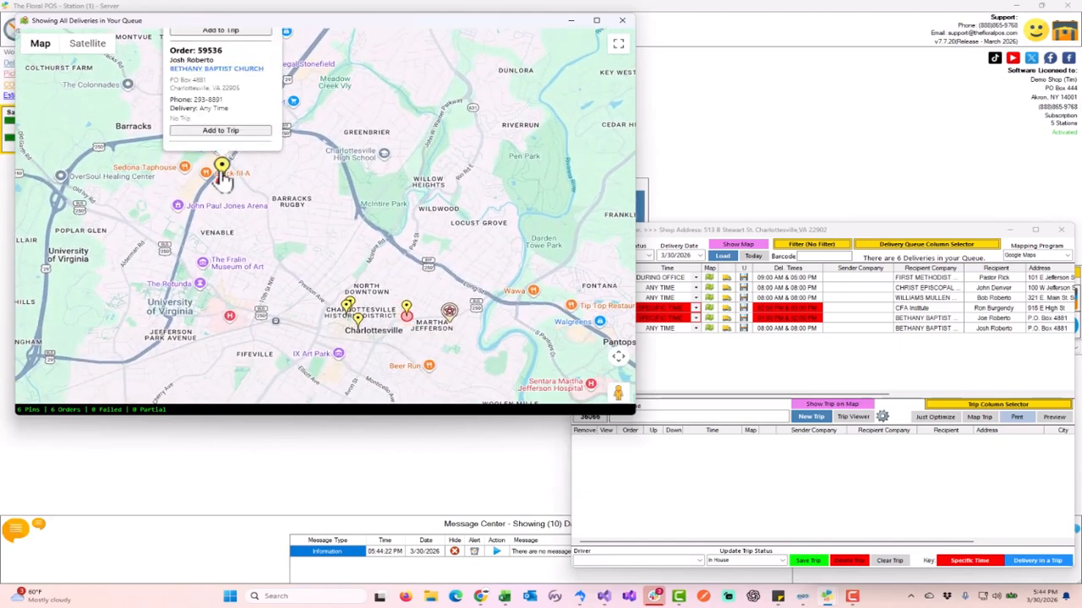
mouse_move(222, 315)
click(223, 279)
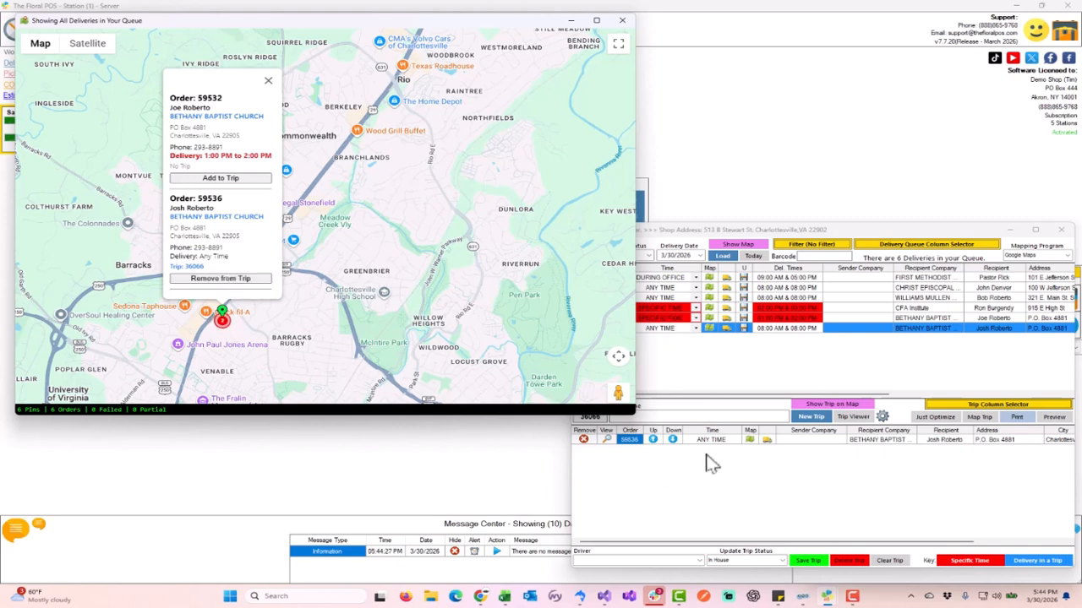
click(228, 180)
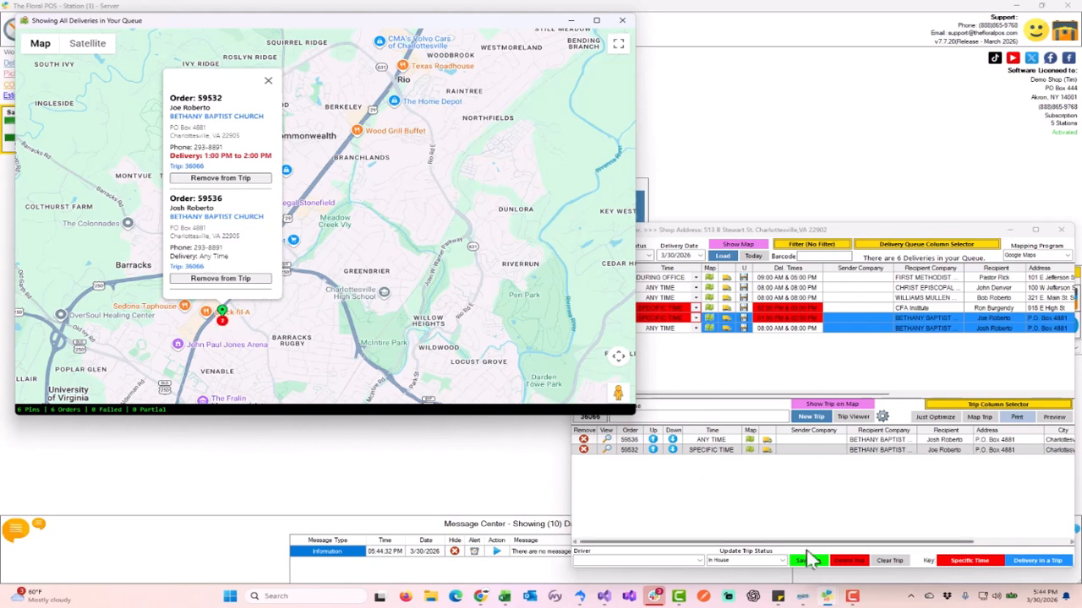
Assign the first listed driver to the trip, save it, and close the order details on the map.
click(700, 561)
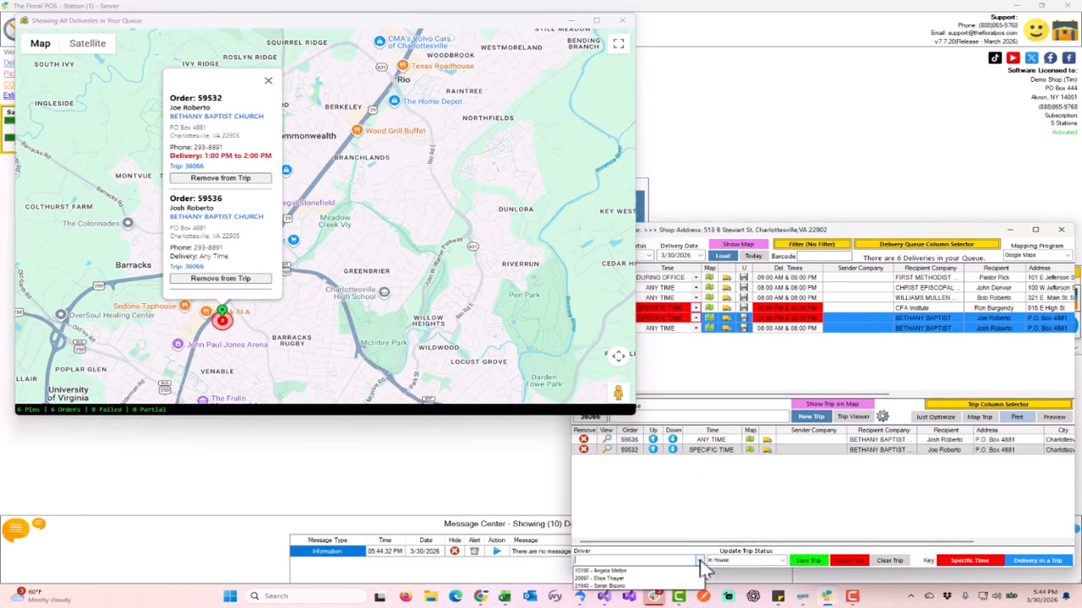
click(672, 574)
click(806, 561)
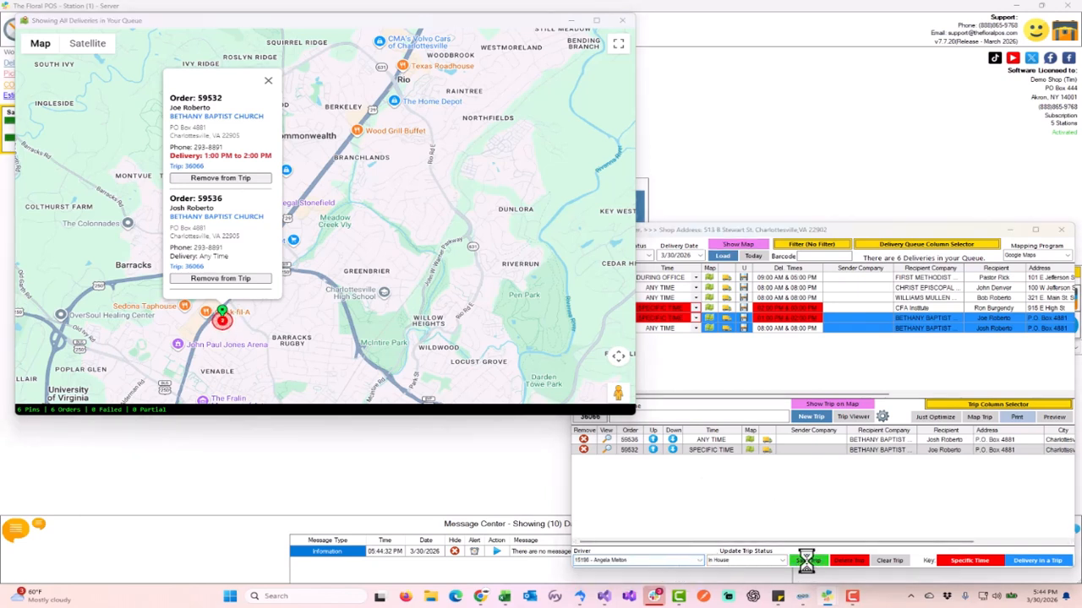
click(623, 334)
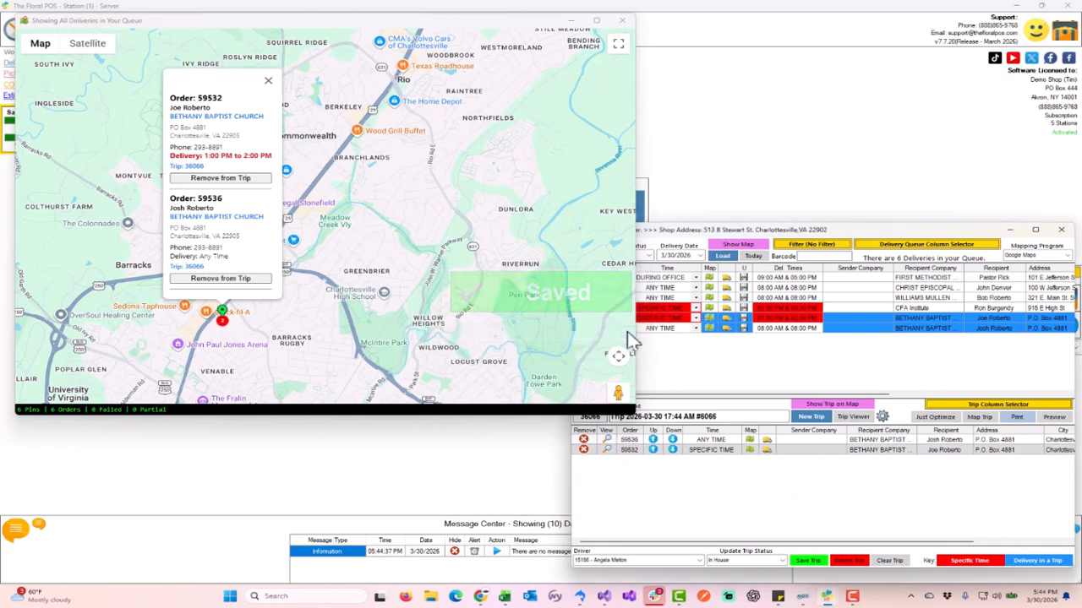
click(268, 80)
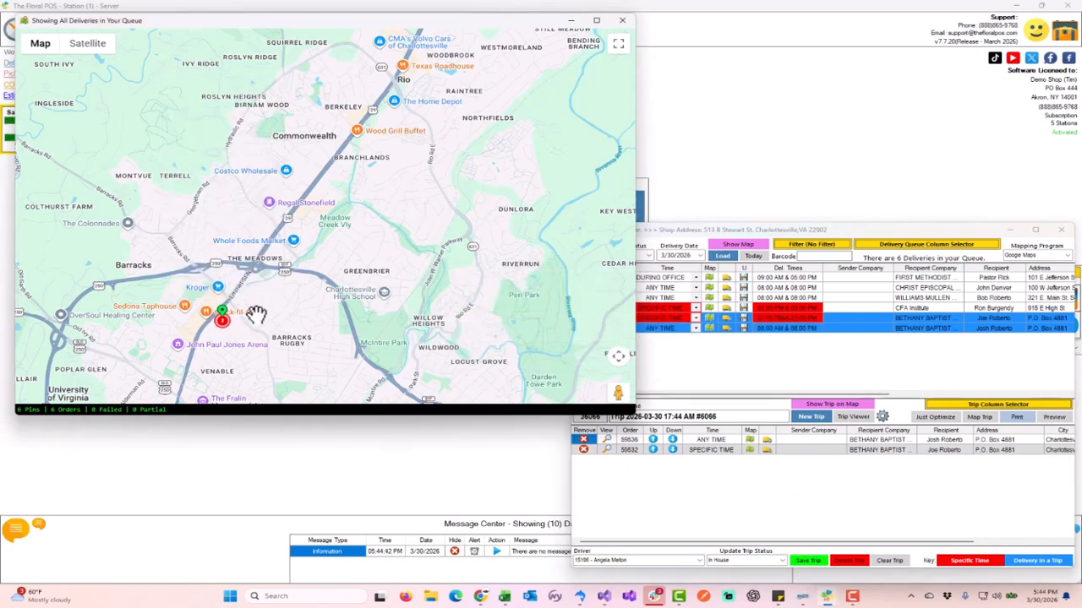
Start a new, empty trip for the remaining downtown Charlottesville deliveries.
drag(282, 321, 258, 174)
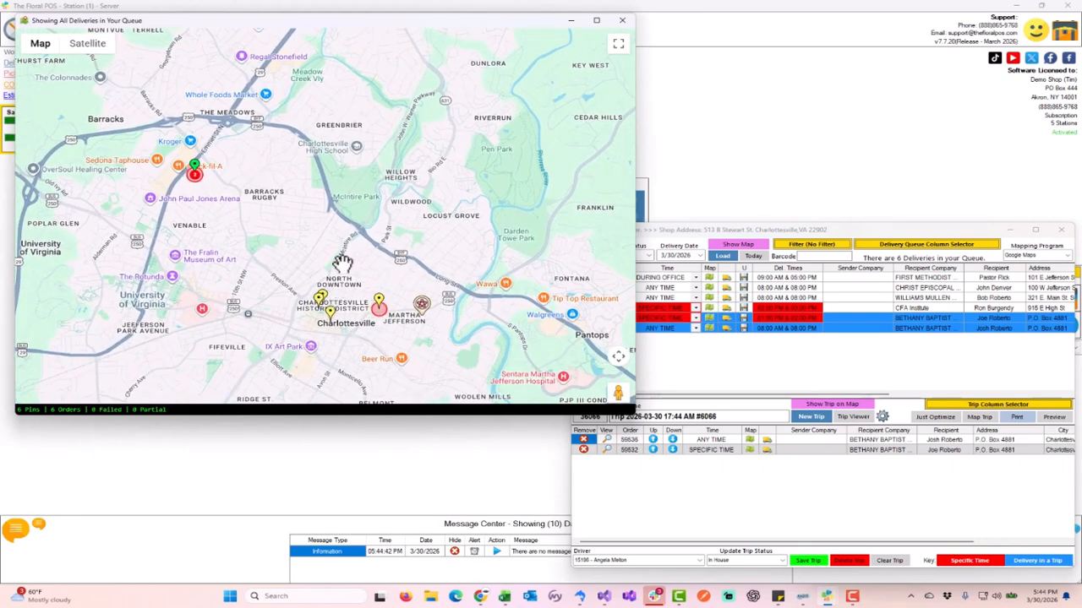
drag(338, 263, 297, 216)
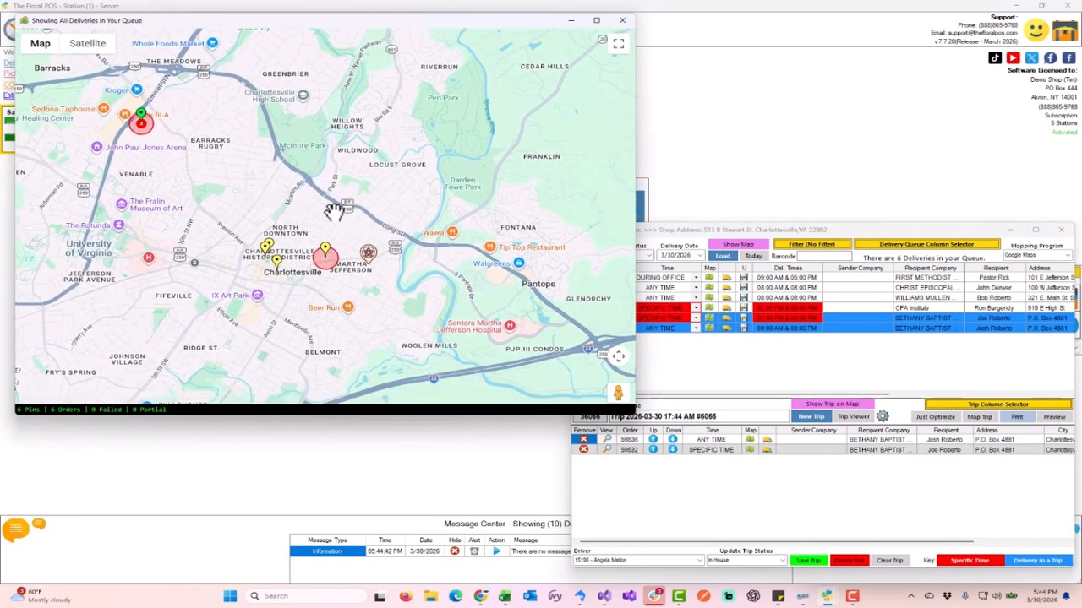
click(810, 418)
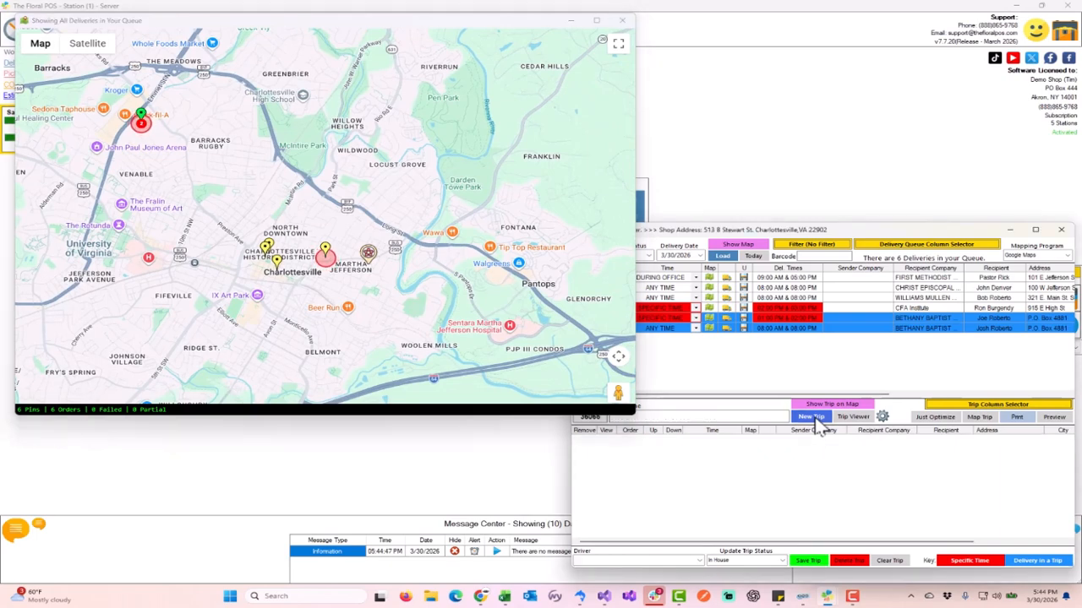
Add the CFA Institute order and the Williams Mullen Clark & Dobbins order to the new trip from their map pins.
click(328, 254)
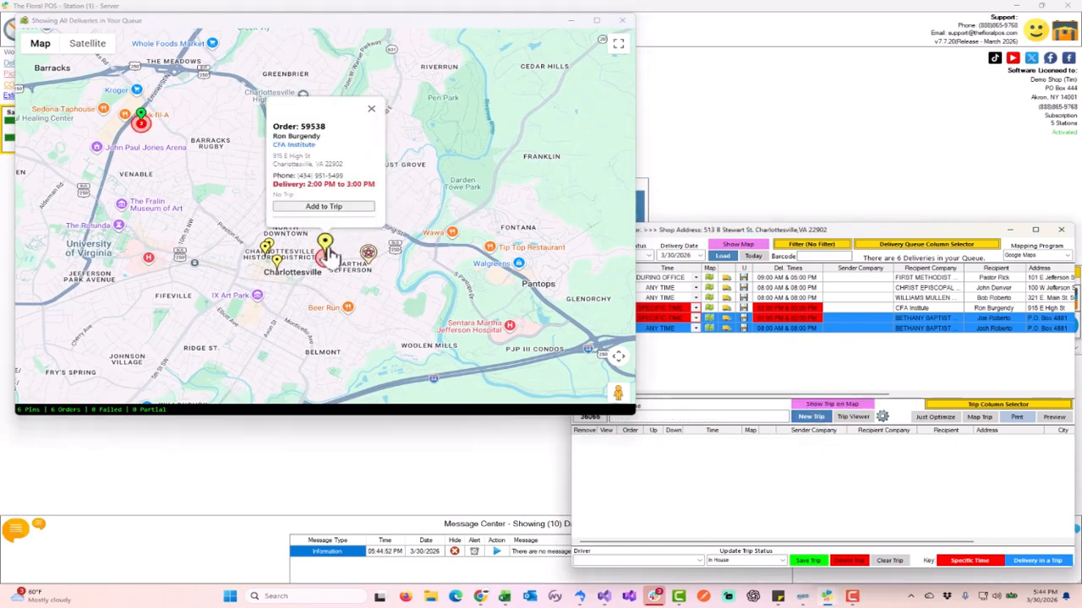
click(325, 215)
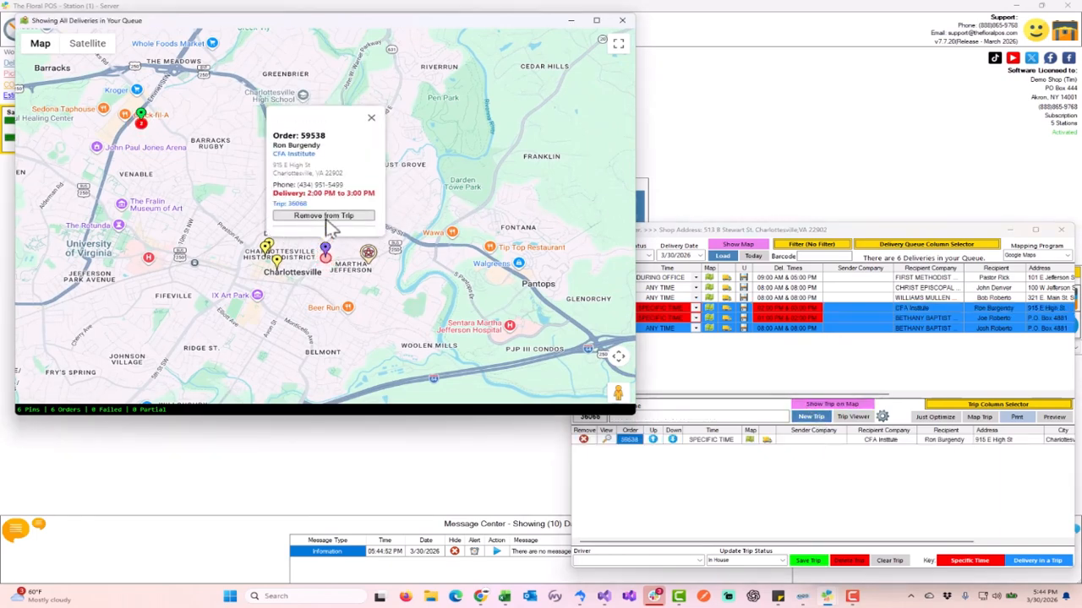
click(272, 255)
click(273, 227)
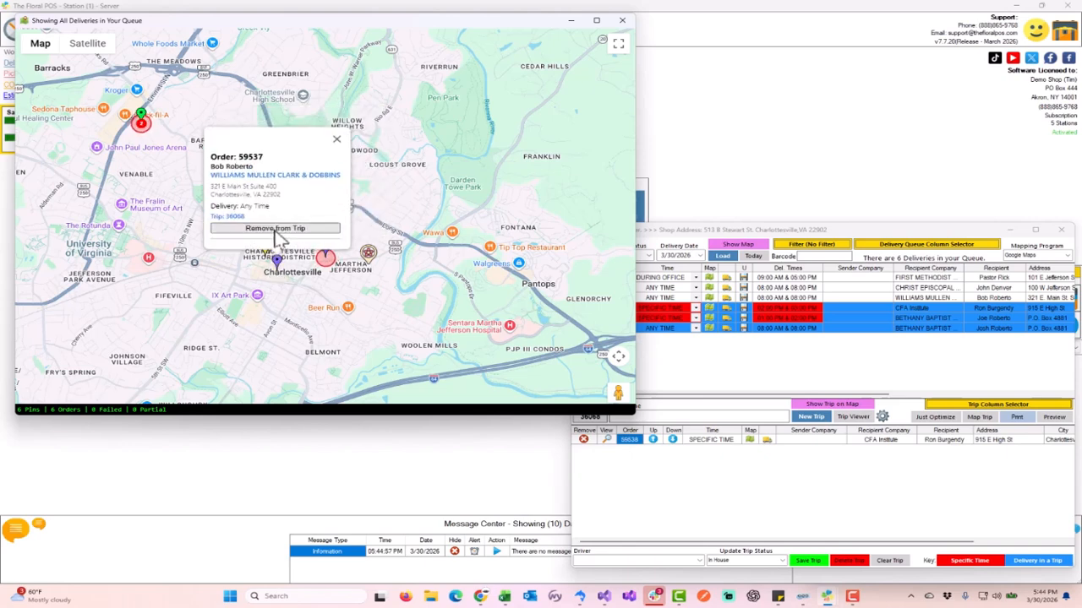
click(336, 142)
Add the Christ Episcopal Church and First Methodist Church orders to the same trip from their map pins.
click(267, 243)
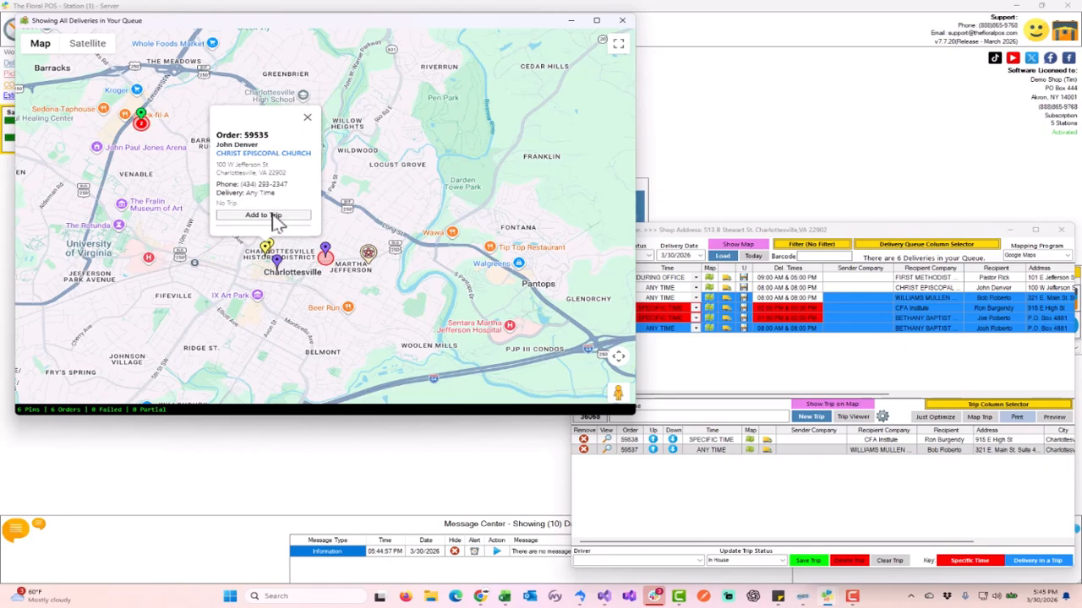
click(277, 217)
click(306, 118)
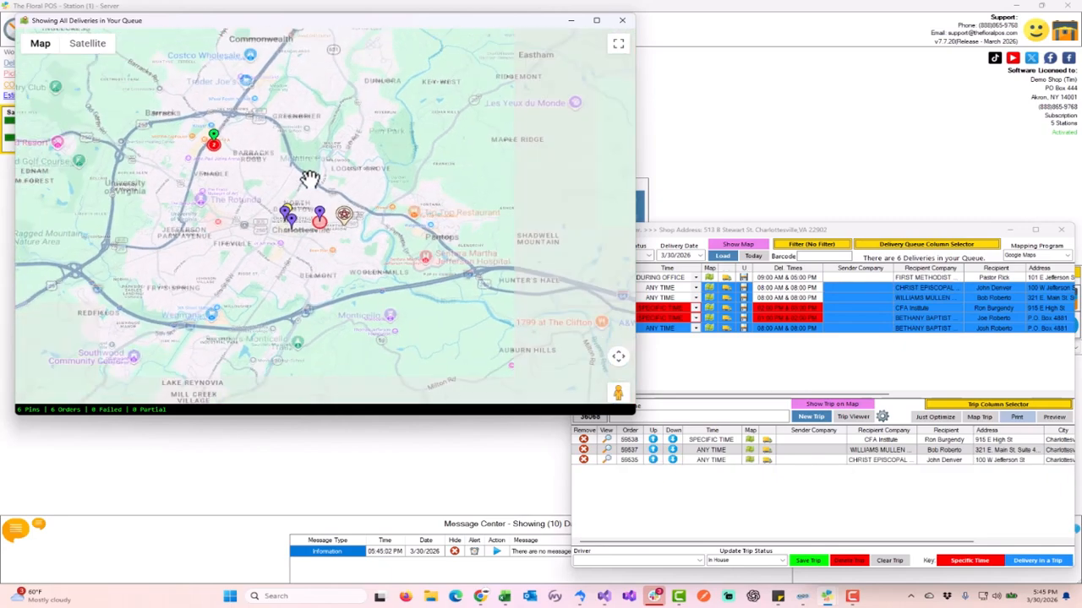
scroll(254, 235, up, 3)
click(248, 241)
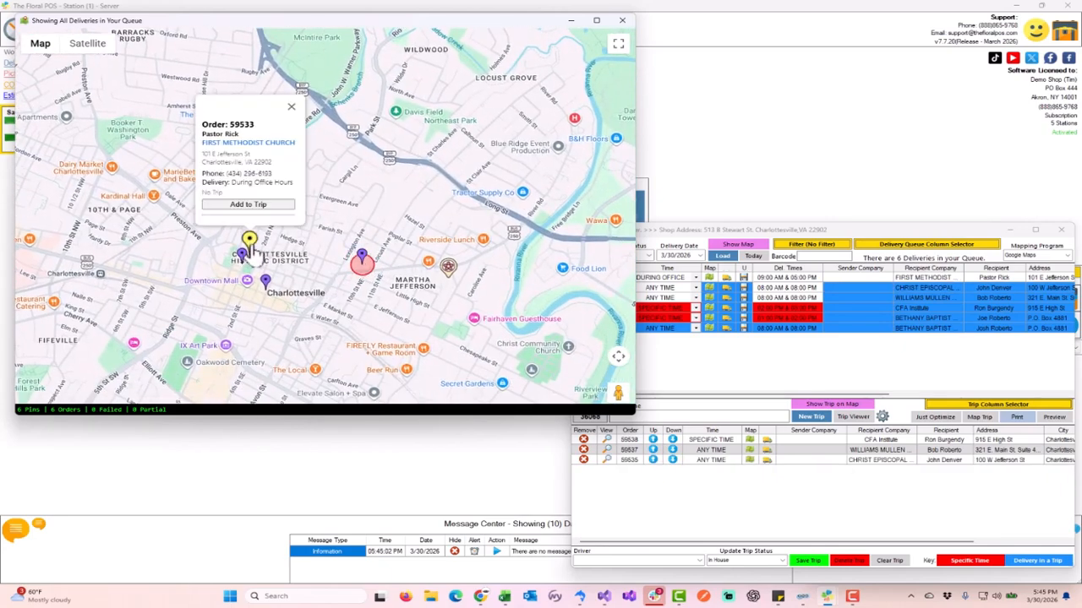
click(270, 213)
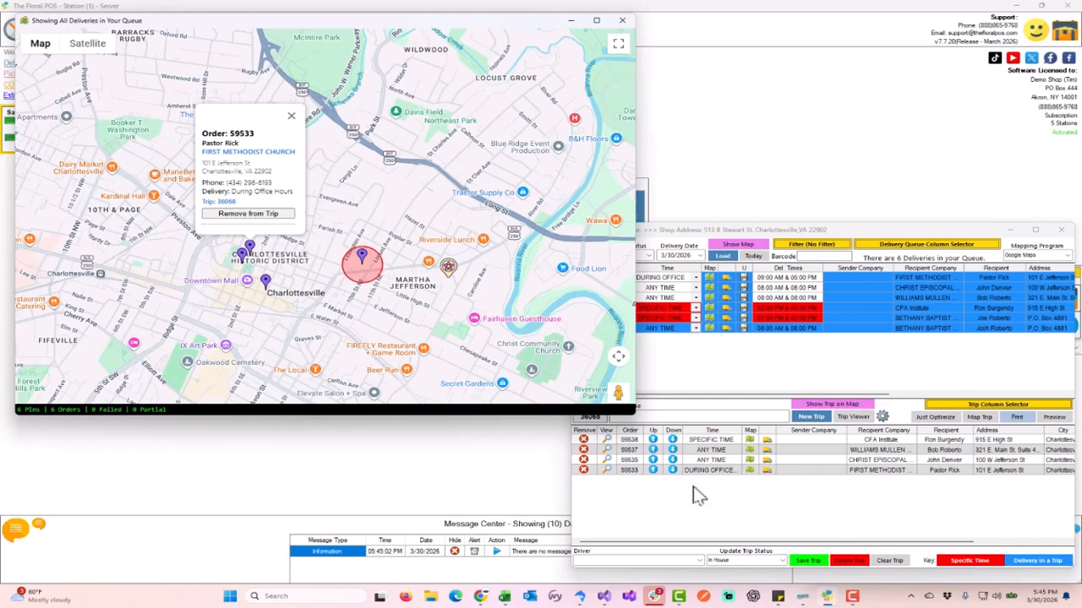
Assign the second listed driver to the downtown trip, save it with an automatic name, and close the order details.
click(700, 561)
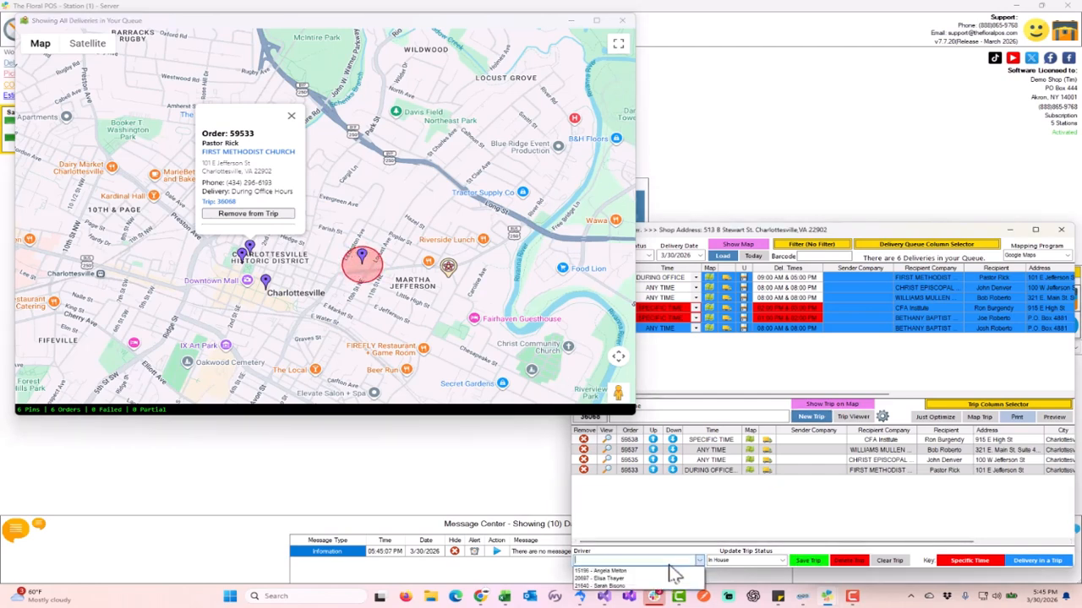
click(638, 583)
click(809, 561)
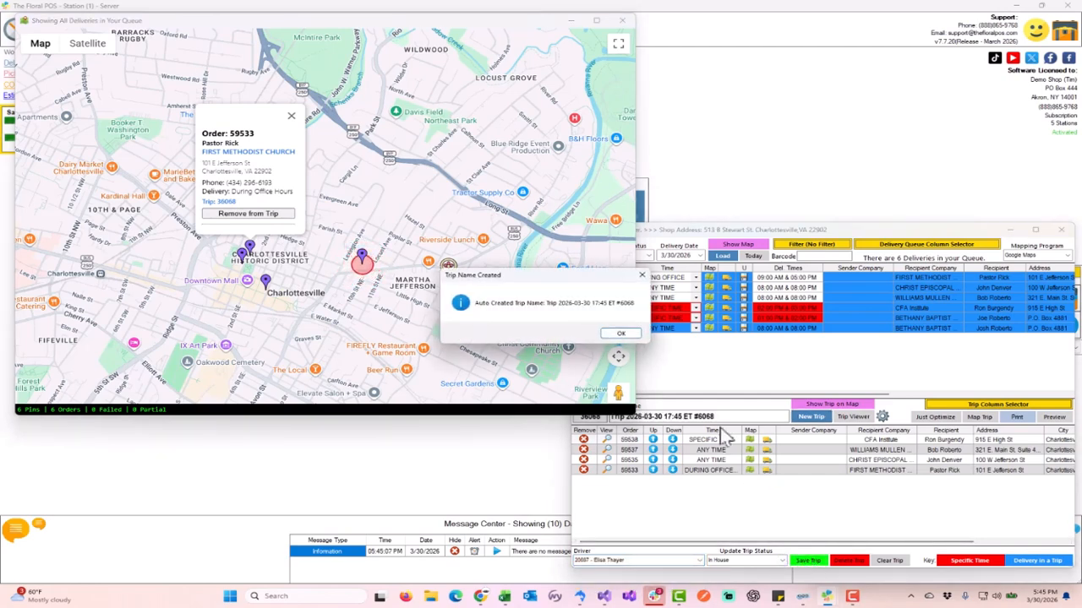
click(621, 335)
click(291, 116)
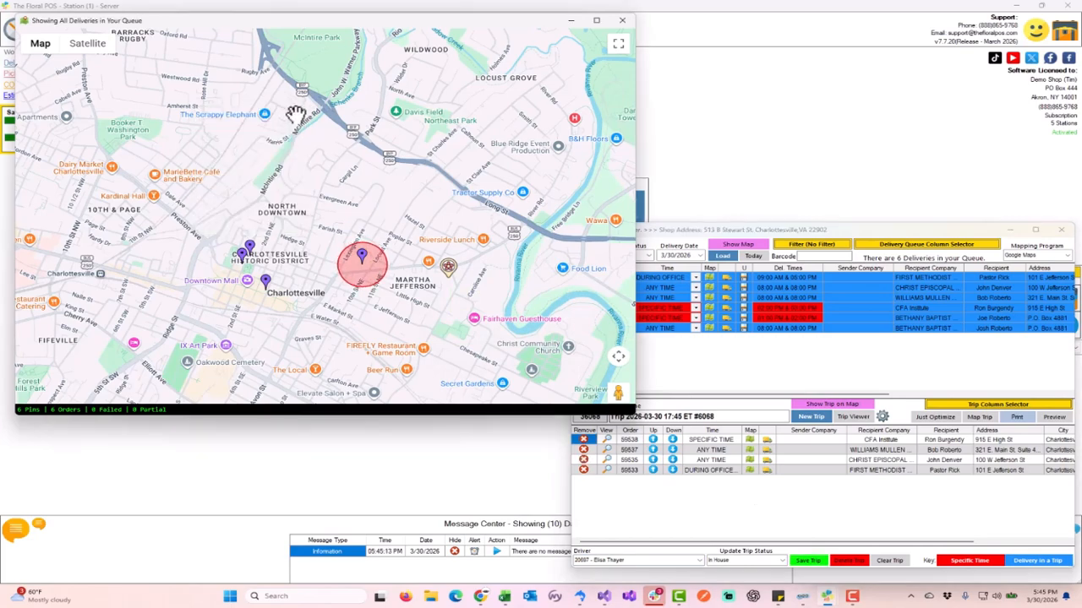
Open the saved Bethany Baptist Church trip from its map pin and check its orders.
scroll(407, 163, down, 5)
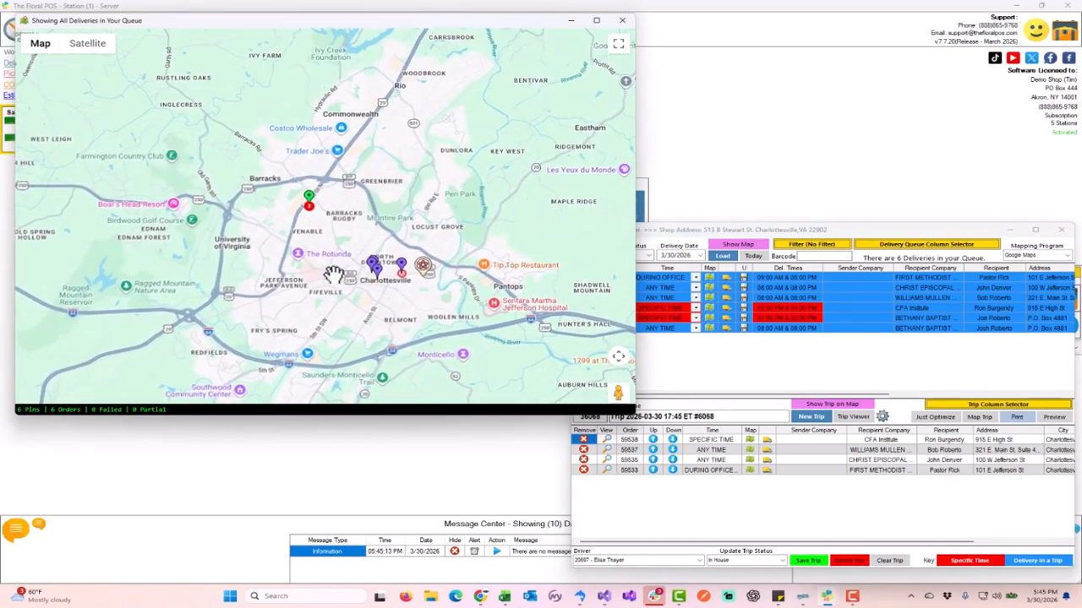
scroll(348, 264, up, 1)
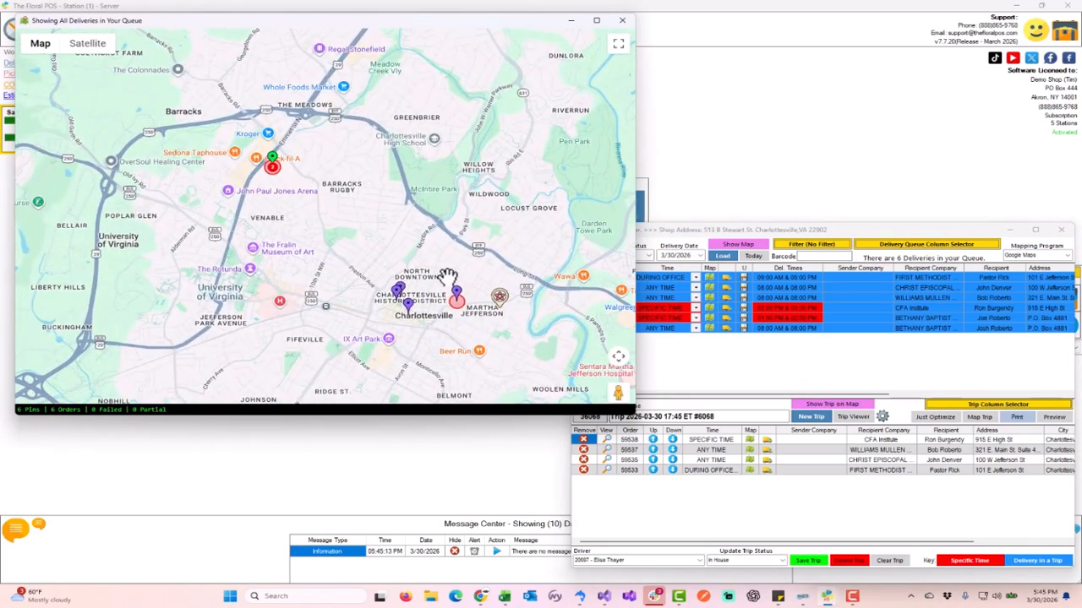
click(272, 157)
scroll(365, 238, down, 1)
drag(393, 261, 301, 316)
mouse_move(303, 201)
click(302, 314)
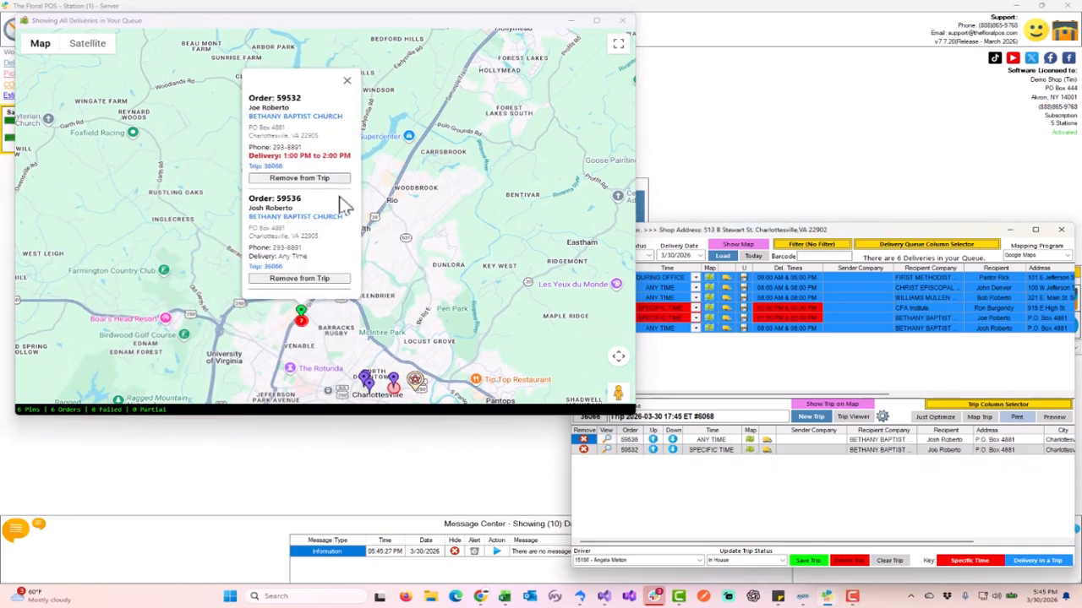
Bring up the downtown trip from the Williams Mullen Clark & Dobbins pin and compare both trips' pins on the map.
click(393, 299)
scroll(380, 322, down, 2)
scroll(380, 322, up, 2)
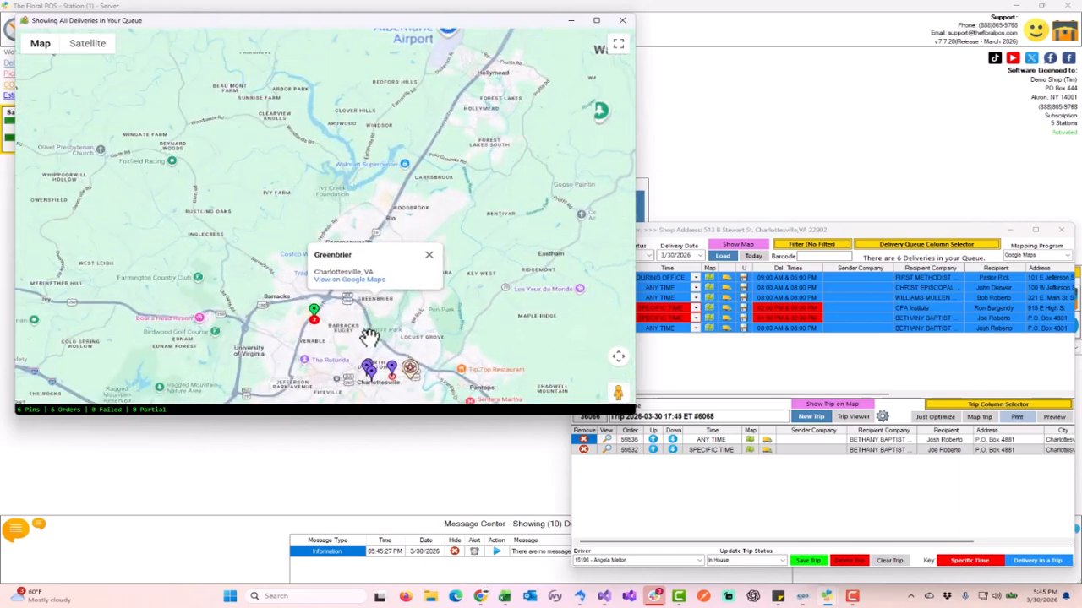
click(336, 235)
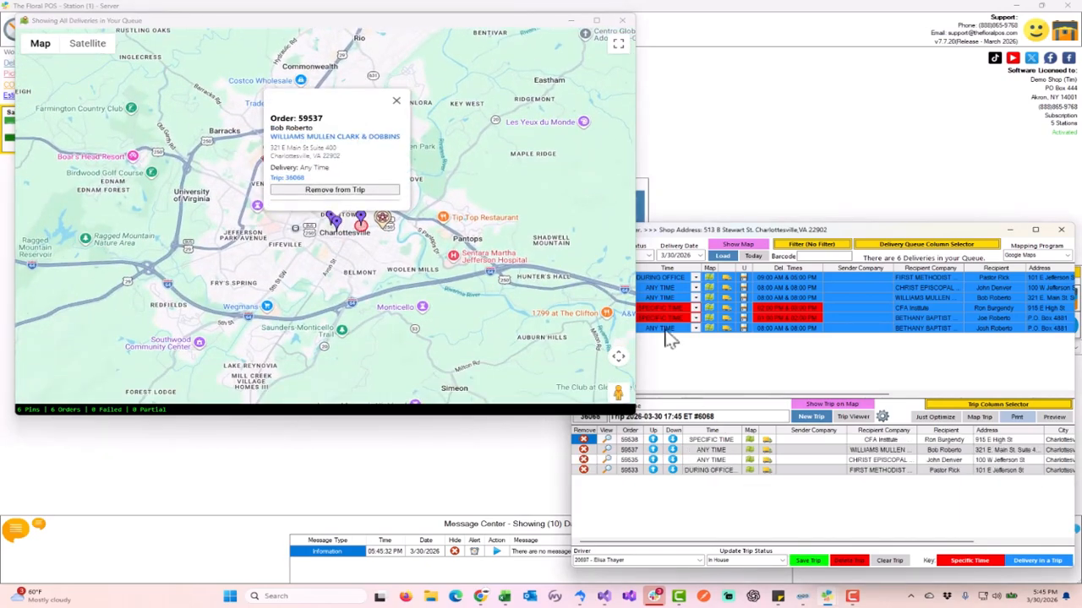
click(395, 100)
scroll(430, 181, down, 2)
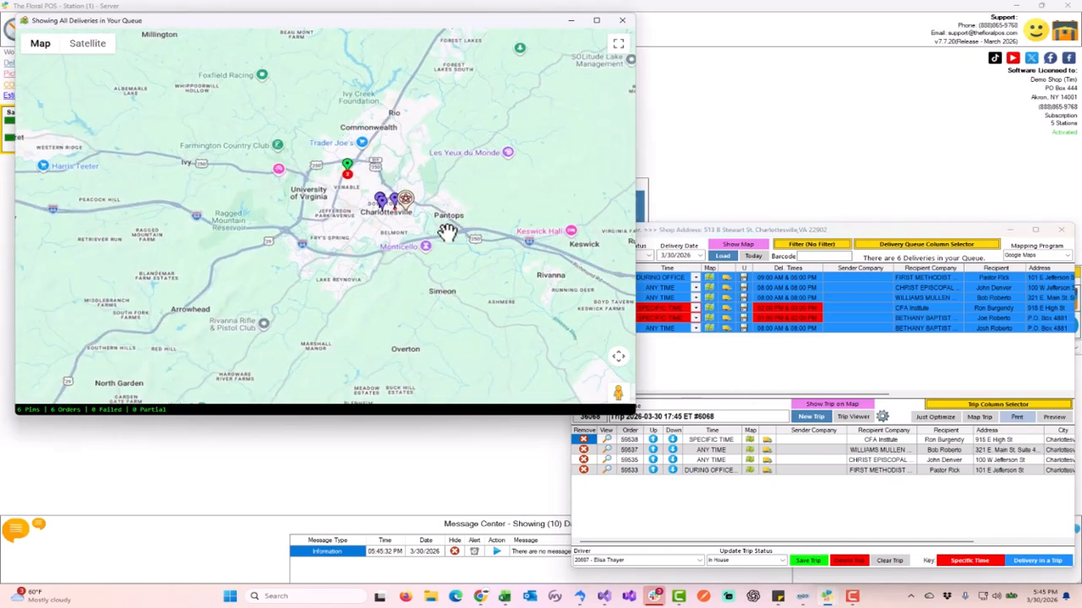
scroll(447, 230, down, 1)
drag(411, 252, 372, 313)
scroll(372, 311, up, 1)
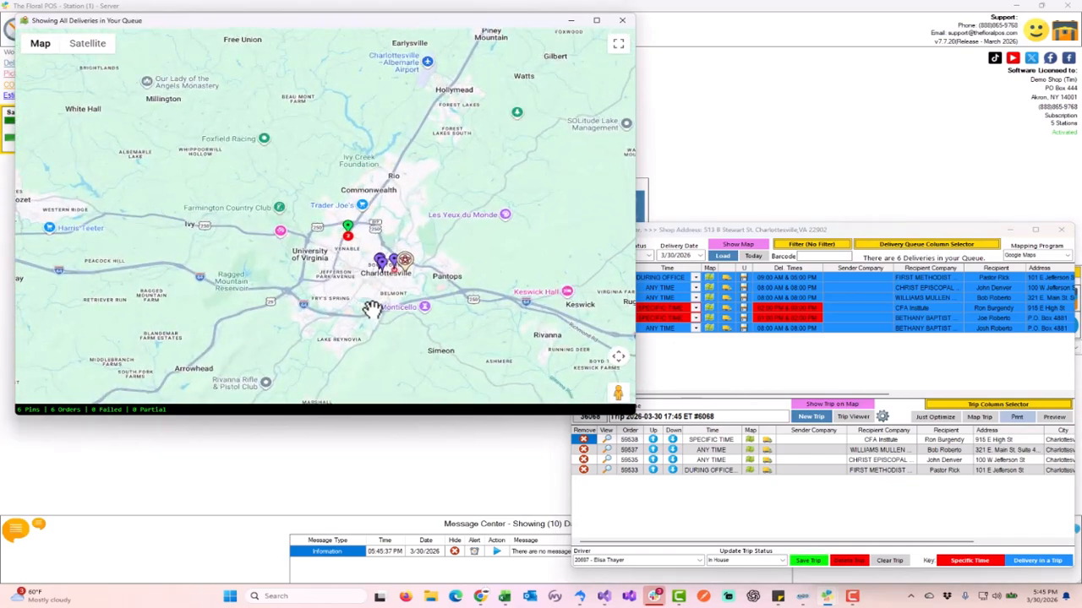
Close the map and load the delivery queue for date 2/13/2026 with status Delivered.
click(625, 25)
click(700, 256)
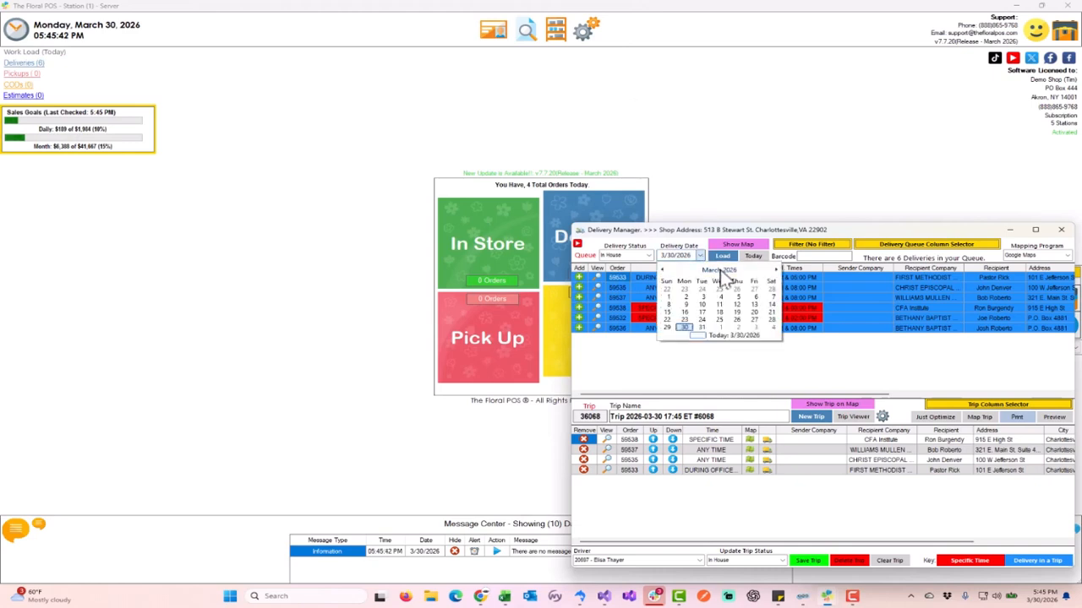
click(720, 270)
click(708, 289)
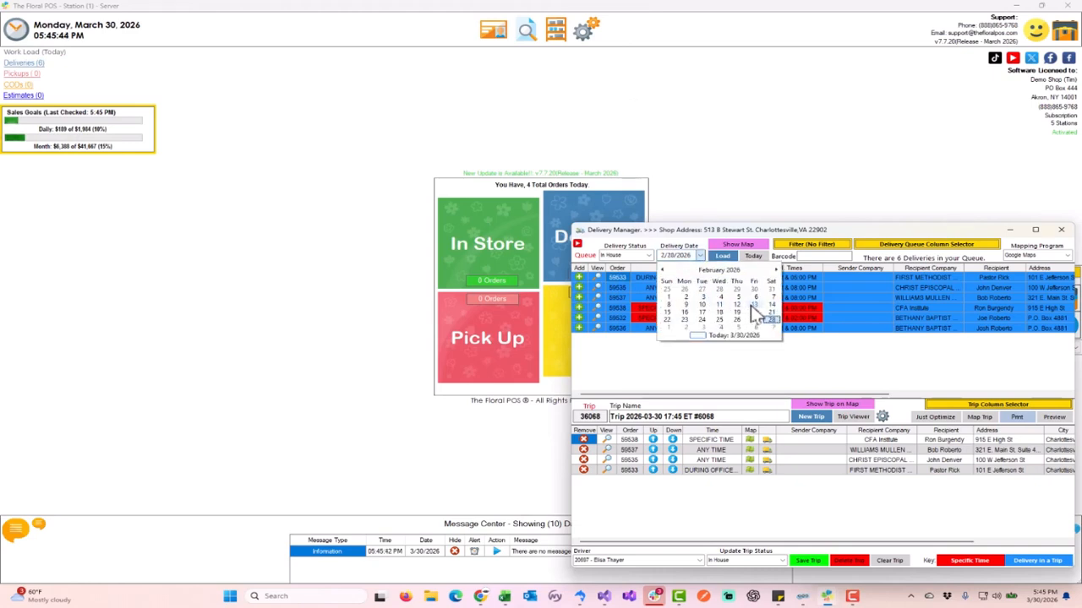
click(754, 305)
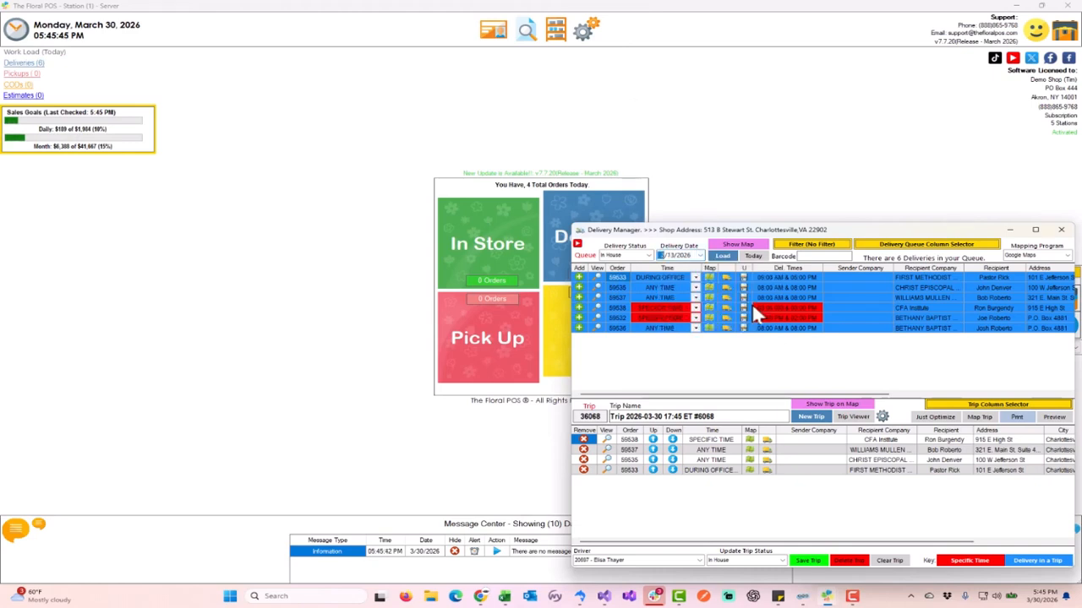
click(652, 256)
click(621, 291)
click(720, 256)
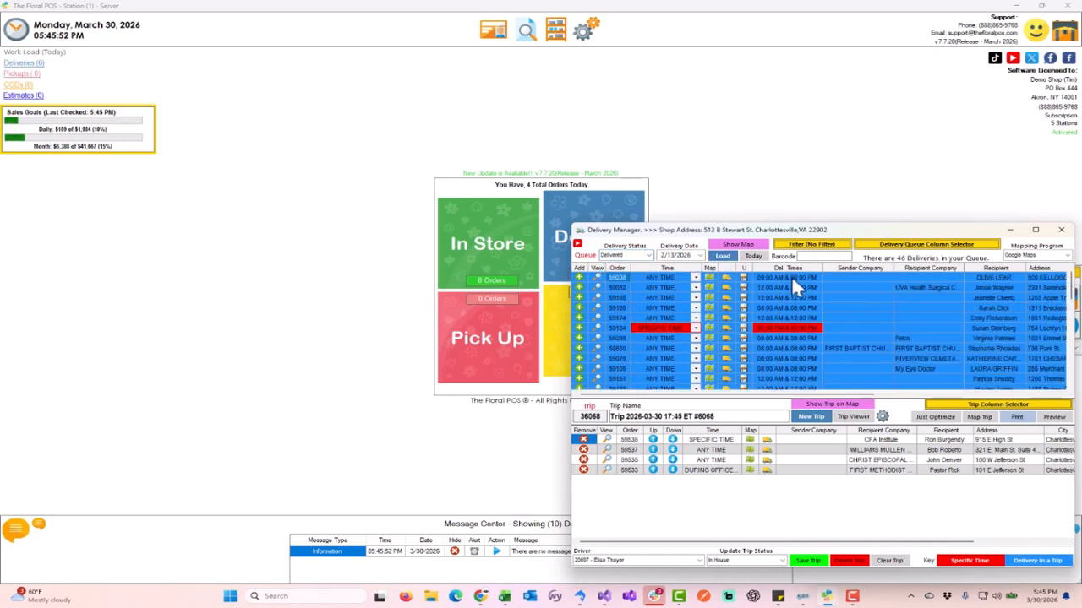
Show the loaded deliveries on a maximized map and examine how the trips' pins spread from Charlottesville to Lake Monticello.
click(738, 247)
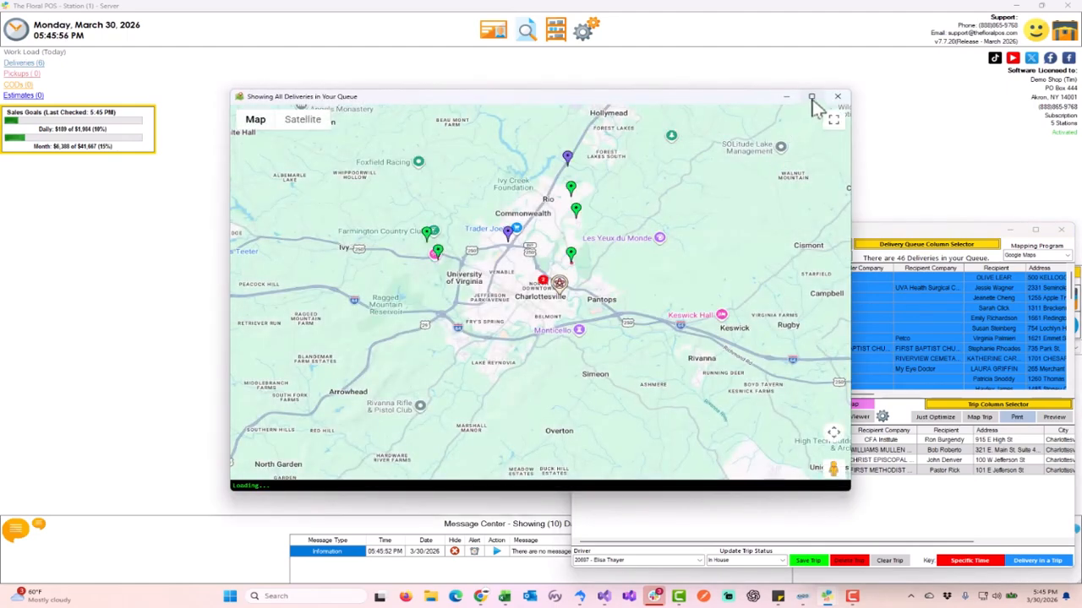
click(811, 97)
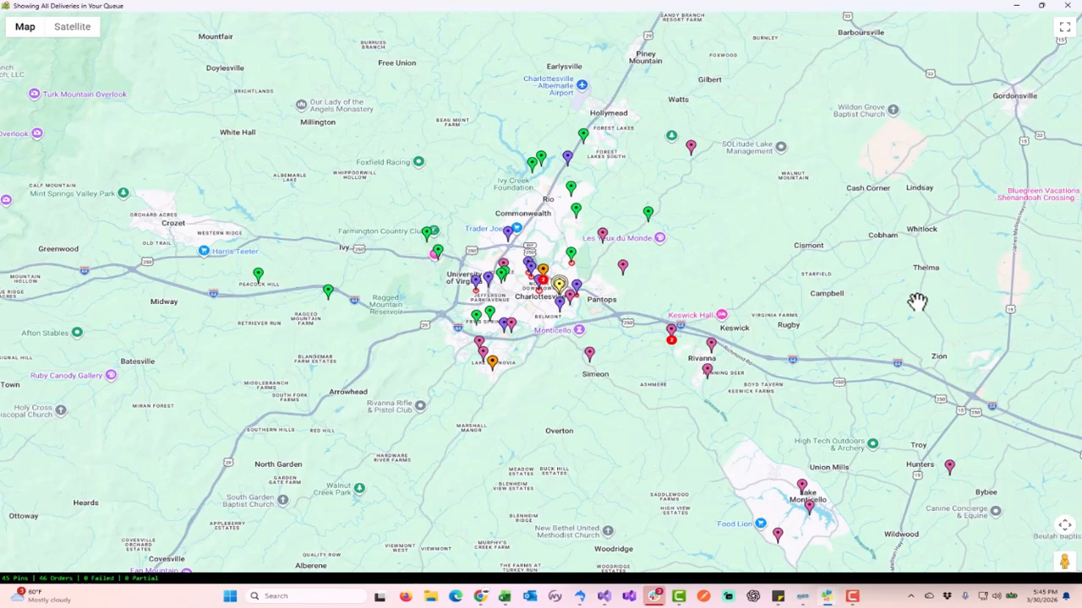
scroll(917, 304, down, 2)
drag(753, 372, 580, 355)
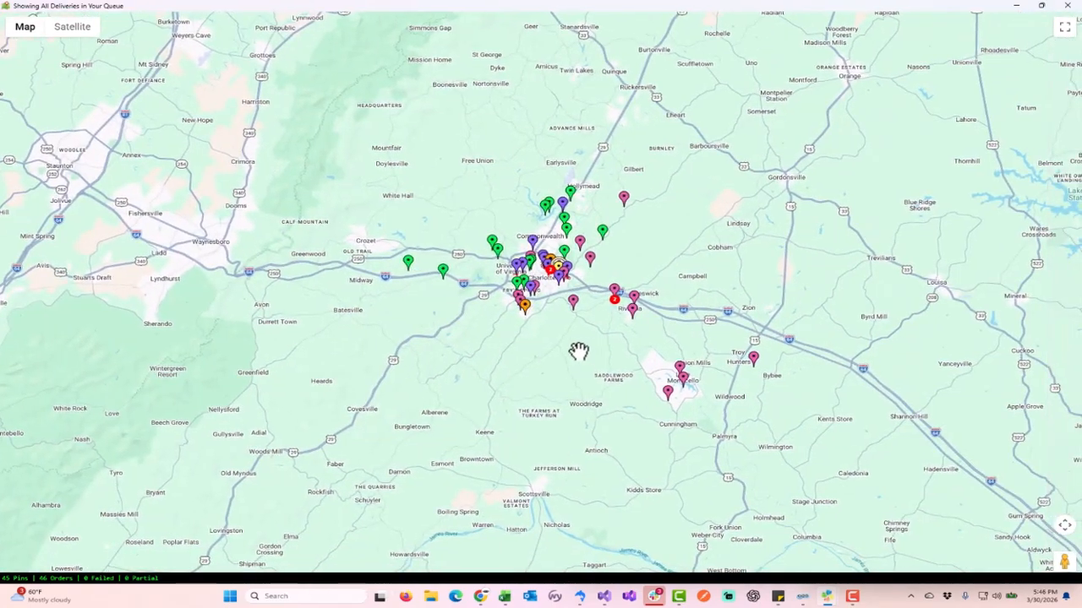
scroll(569, 350, up, 1)
scroll(570, 349, up, 1)
drag(621, 316, 476, 354)
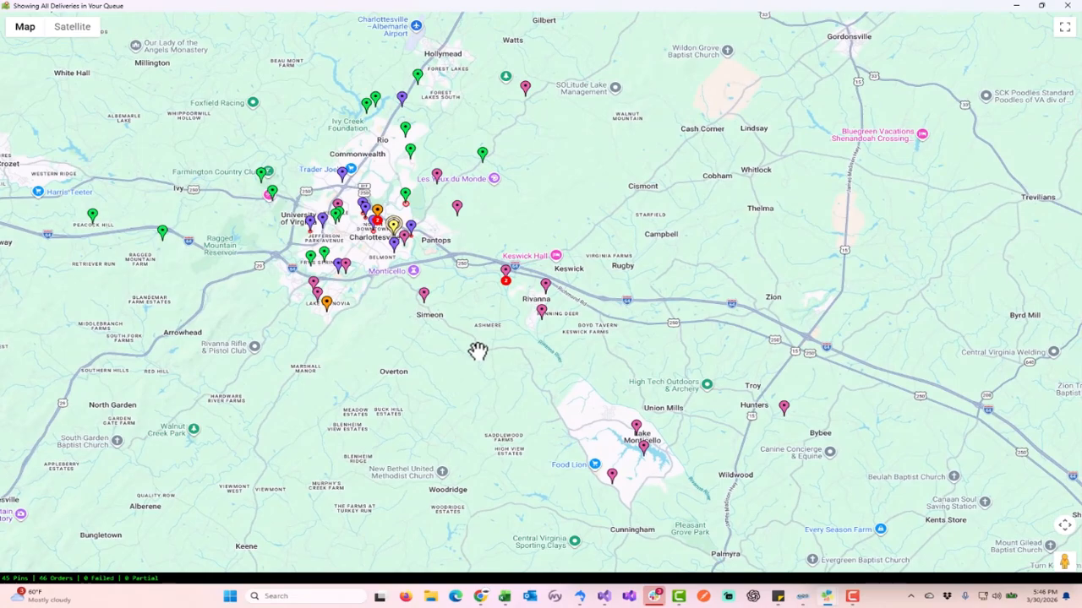
scroll(476, 354, up, 1)
scroll(509, 357, down, 1)
drag(576, 365, 542, 351)
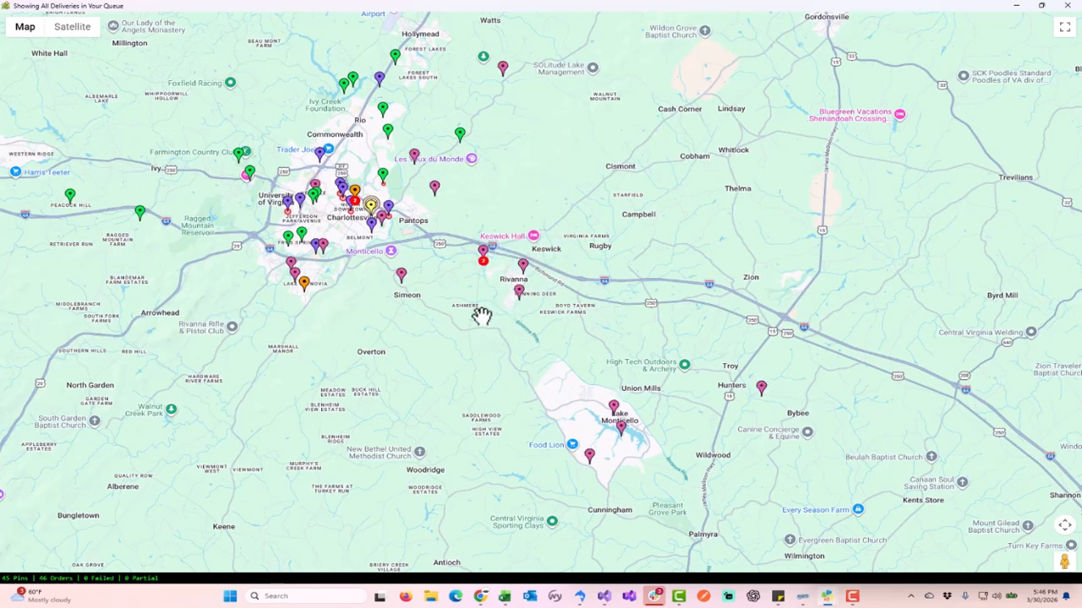
Inspect the order and highlighted trip of the pink pin just south of Rivanna, and close its details.
click(516, 292)
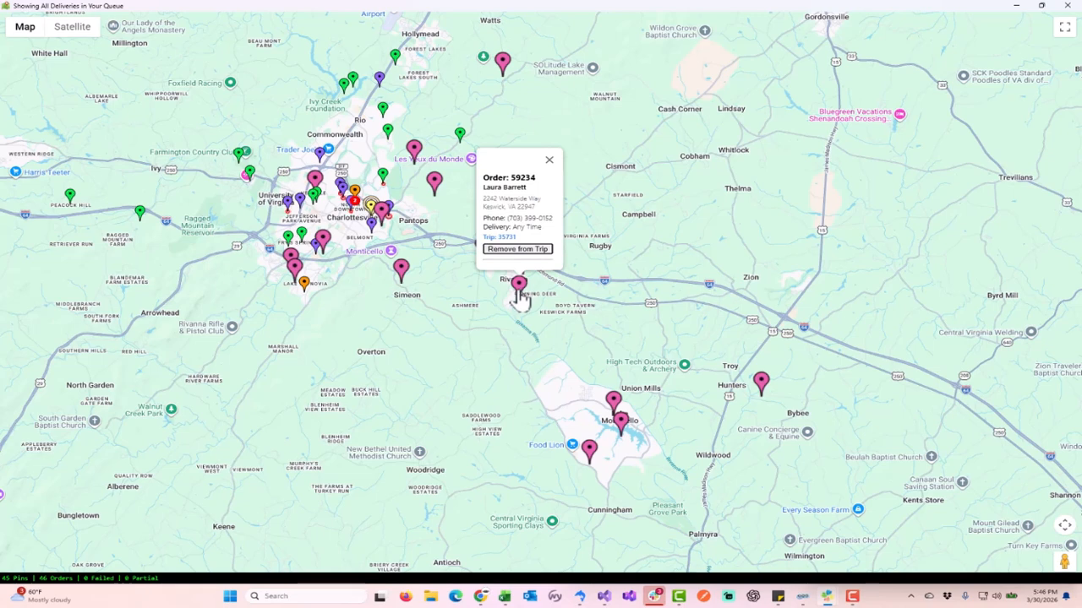
click(505, 357)
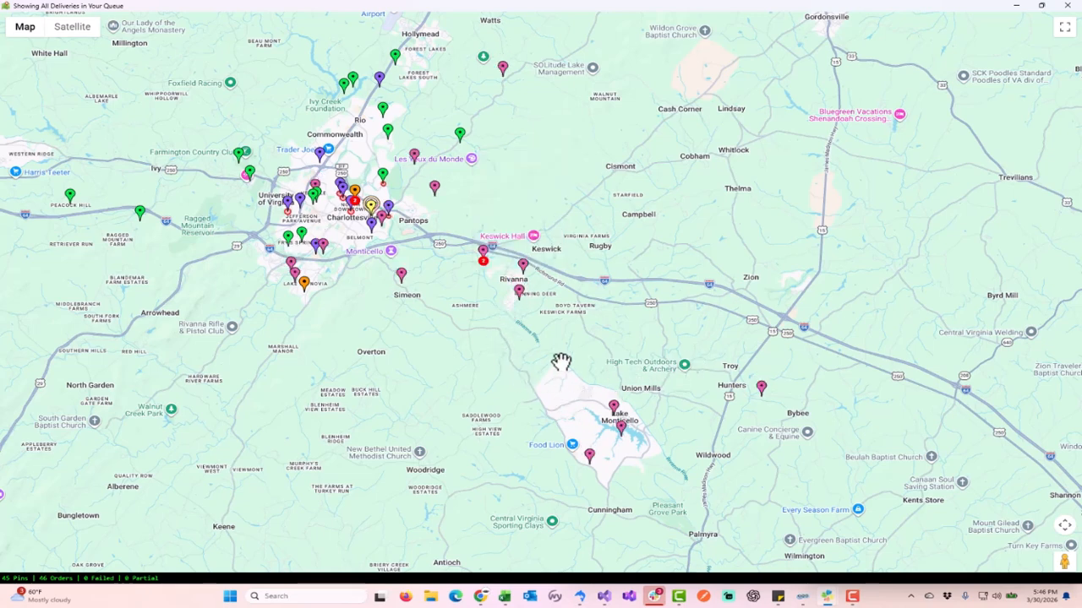
click(519, 296)
click(521, 297)
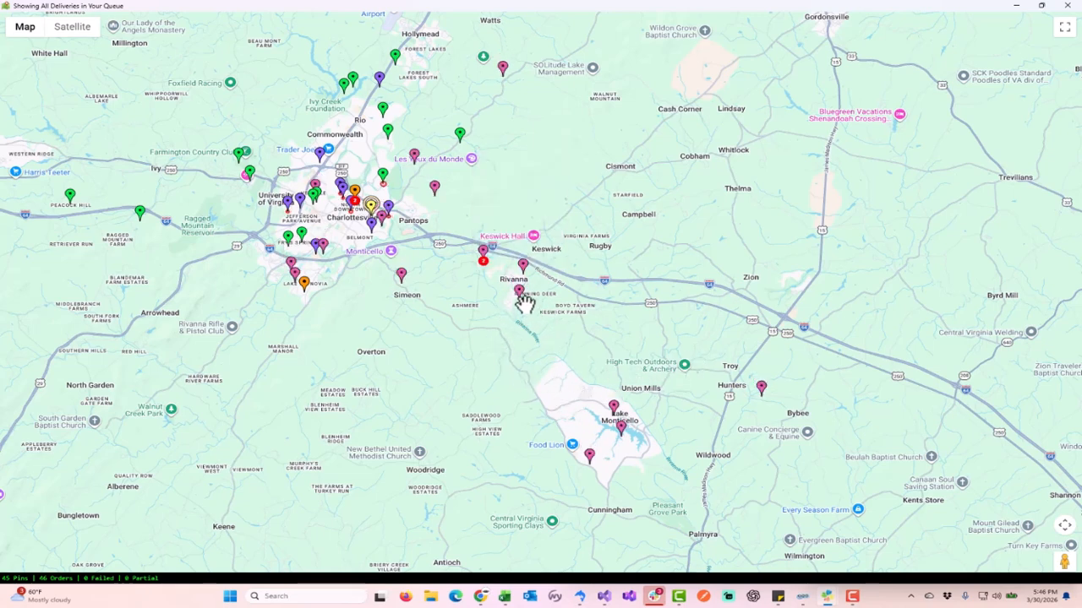
click(522, 300)
scroll(606, 110, up, 1)
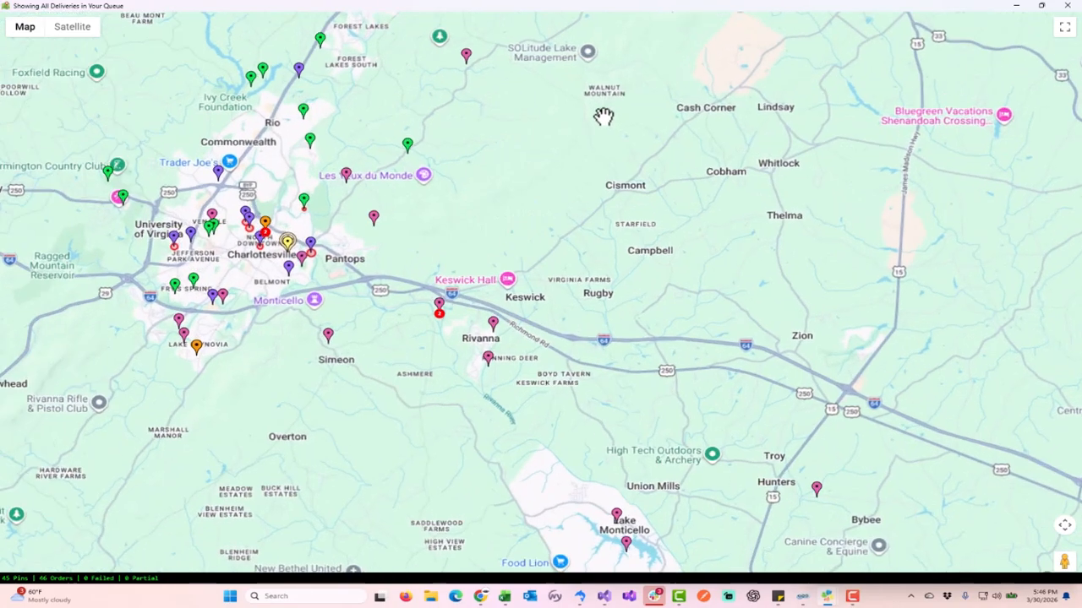
Inspect the highlighted trips of the pink pin east of Hollymead and the green pin at Forest Lakes.
scroll(566, 152, down, 1)
click(570, 181)
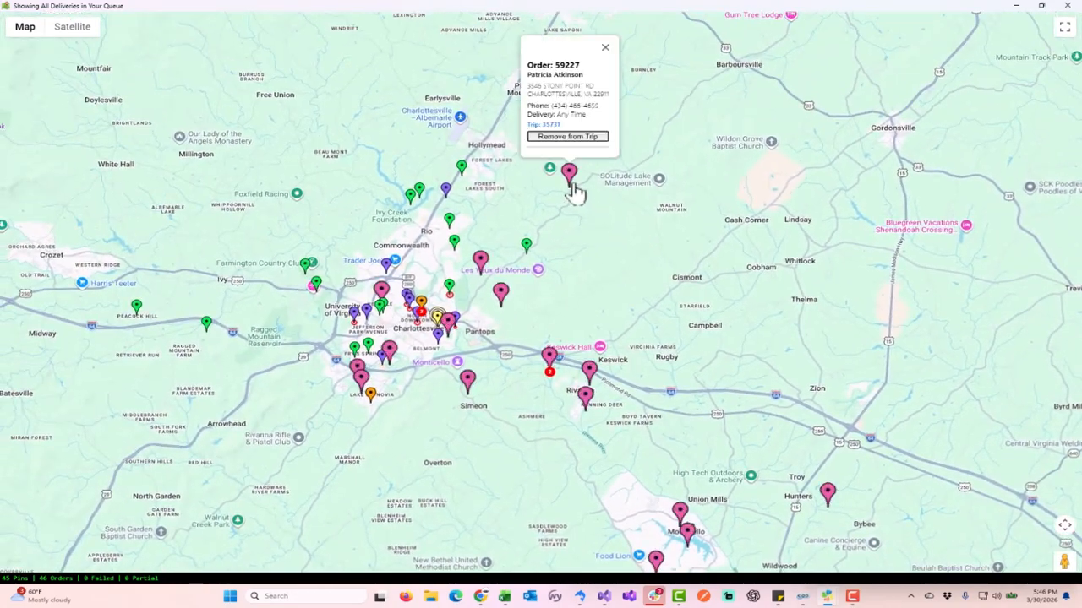
click(570, 183)
click(461, 178)
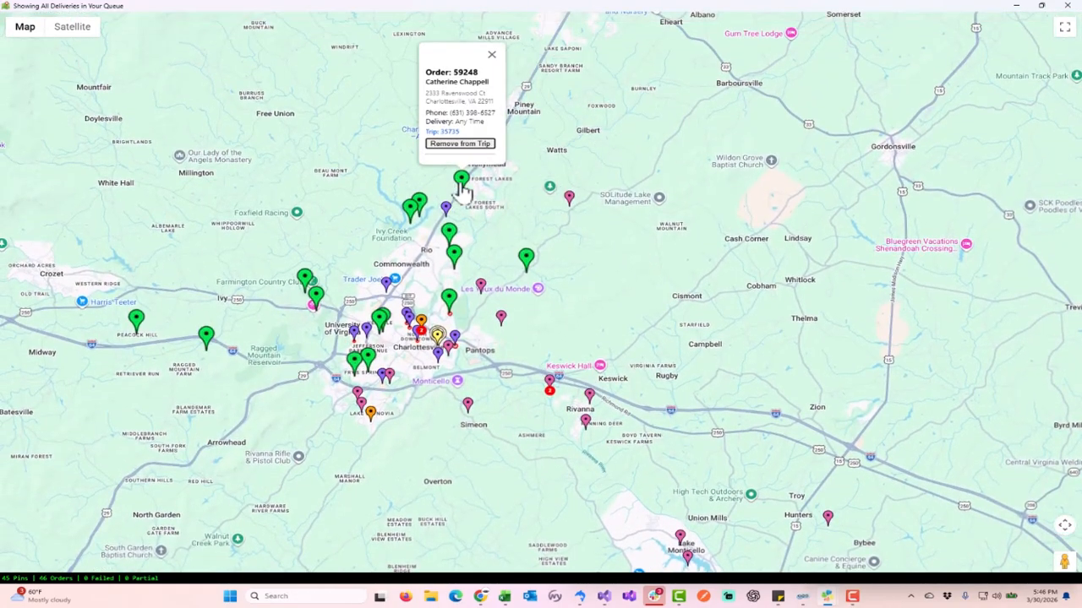
click(478, 204)
click(448, 209)
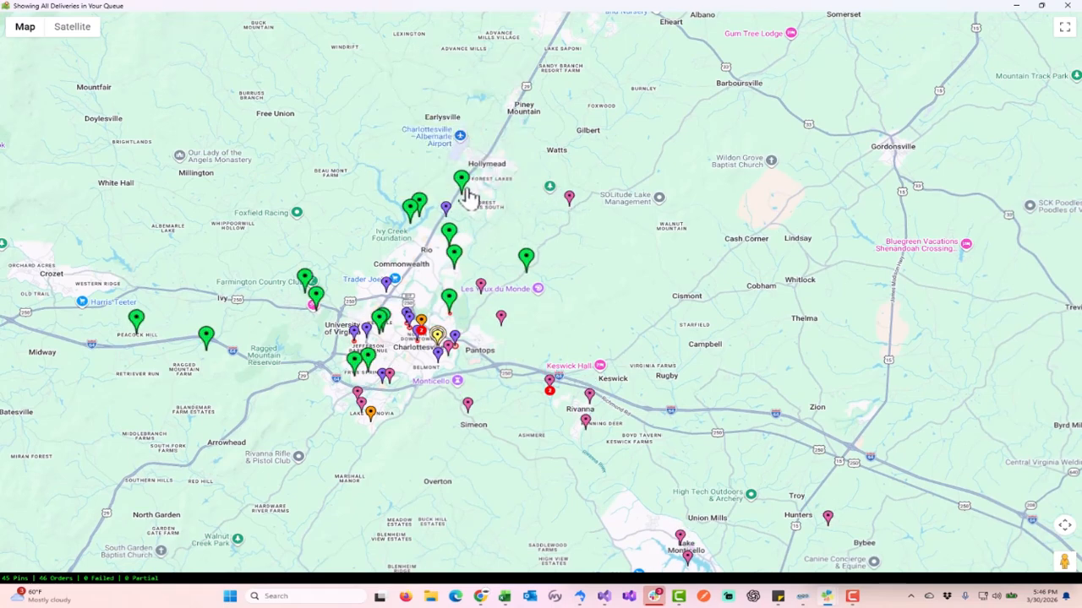
mouse_move(464, 189)
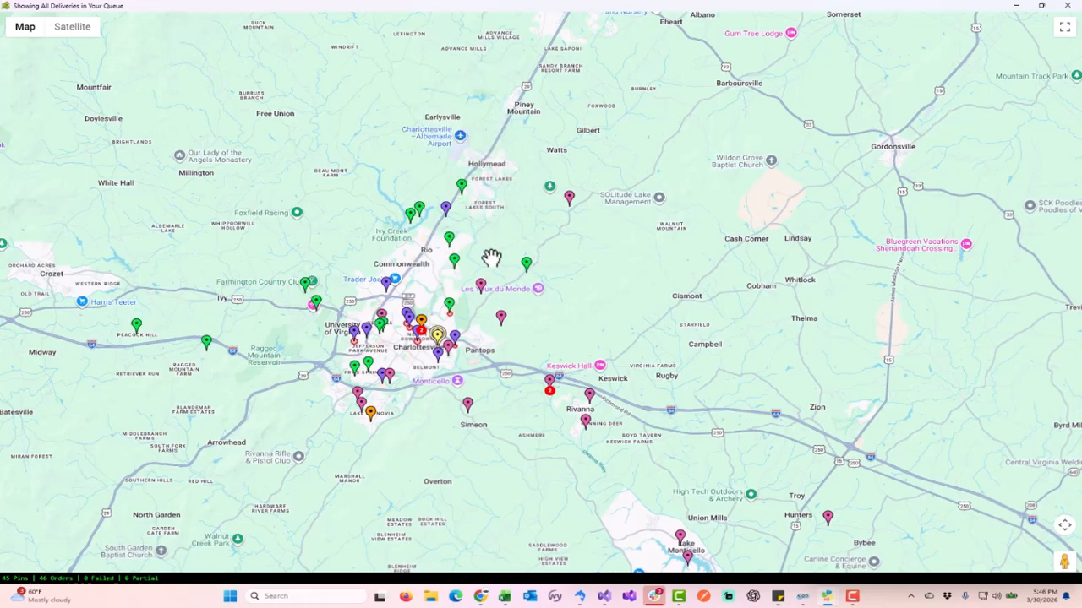
Examine the delivery pins of the different trips around central Charlottesville.
scroll(491, 257, down, 3)
scroll(490, 254, up, 5)
drag(581, 437, 685, 301)
scroll(541, 258, up, 3)
drag(508, 289, 676, 270)
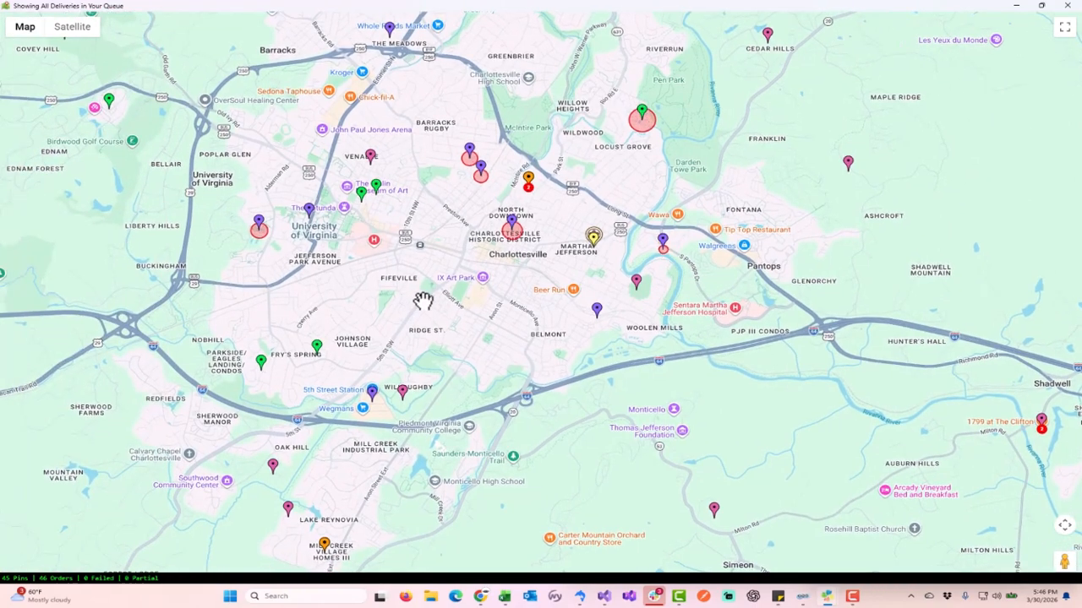
Inspect the orders grouped under the pink pin at 1799 at The Clifton, and close its details.
scroll(423, 301, down, 1)
drag(582, 330, 522, 319)
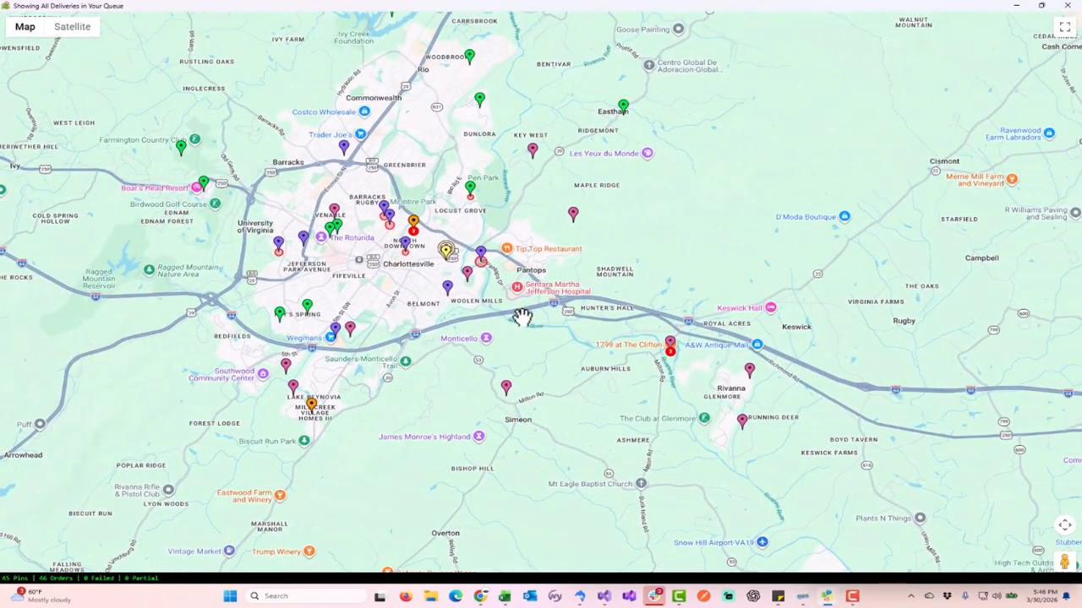
scroll(608, 354, down, 1)
scroll(605, 355, up, 2)
drag(696, 335, 549, 285)
scroll(596, 309, up, 1)
click(574, 311)
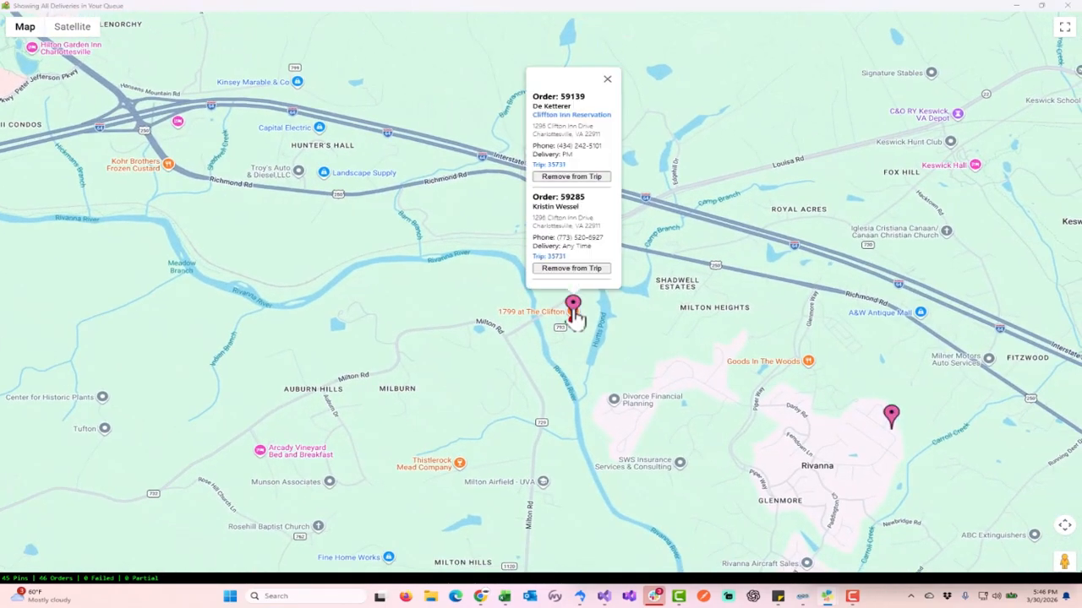
click(606, 92)
Inspect the orders sharing the orange First Baptist Church pin north of downtown Charlottesville, and close its details.
drag(261, 222, 667, 345)
scroll(466, 259, down, 1)
click(537, 209)
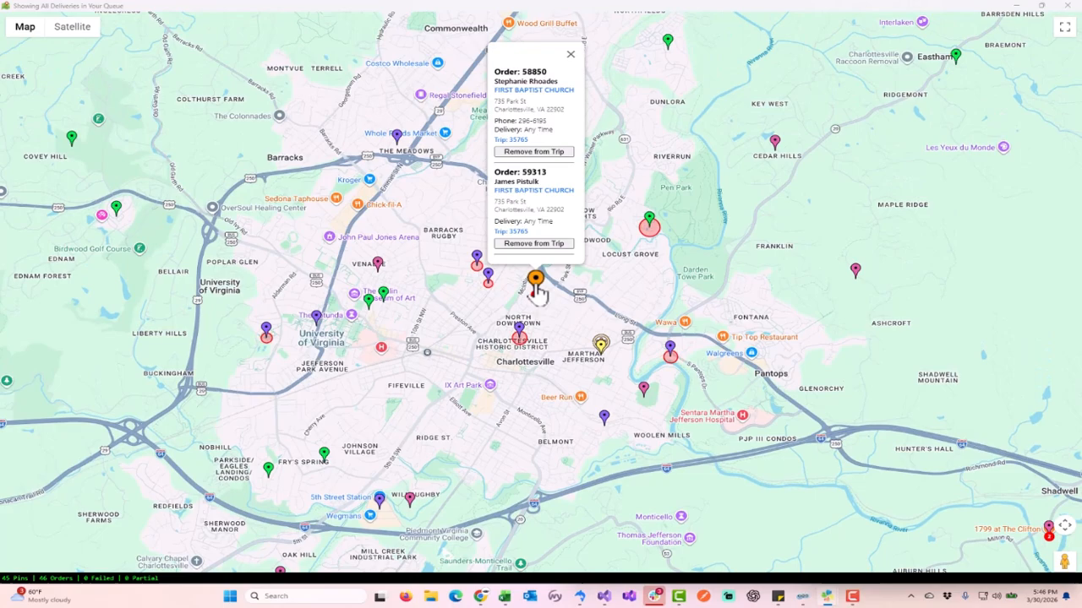
click(537, 292)
Examine how the color-coded trip pins are distributed across the whole region around Charlottesville.
scroll(427, 269, down, 3)
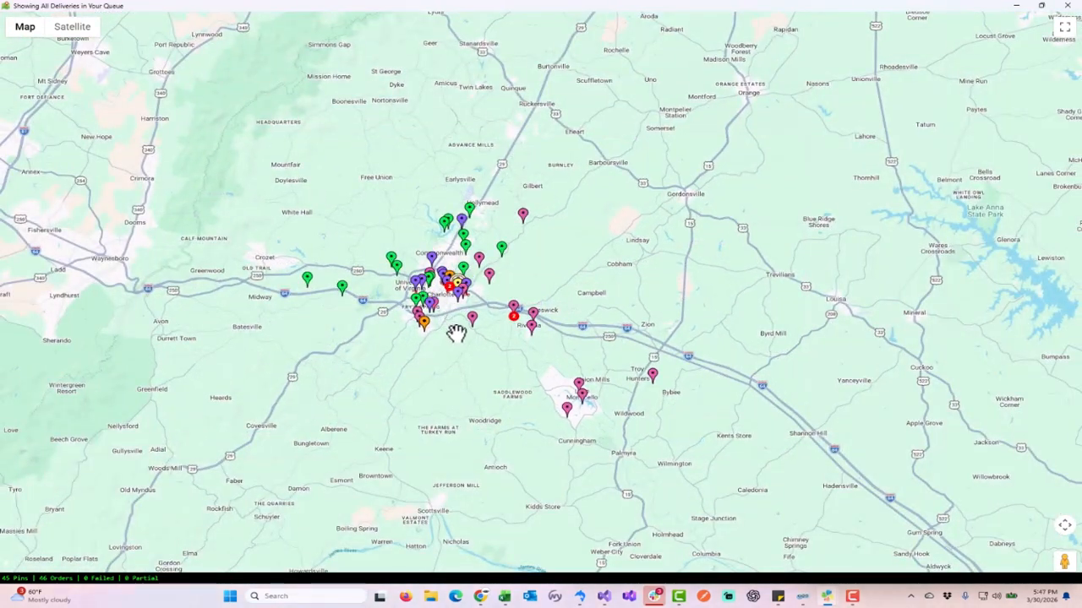
scroll(454, 332, up, 2)
drag(456, 359, 502, 341)
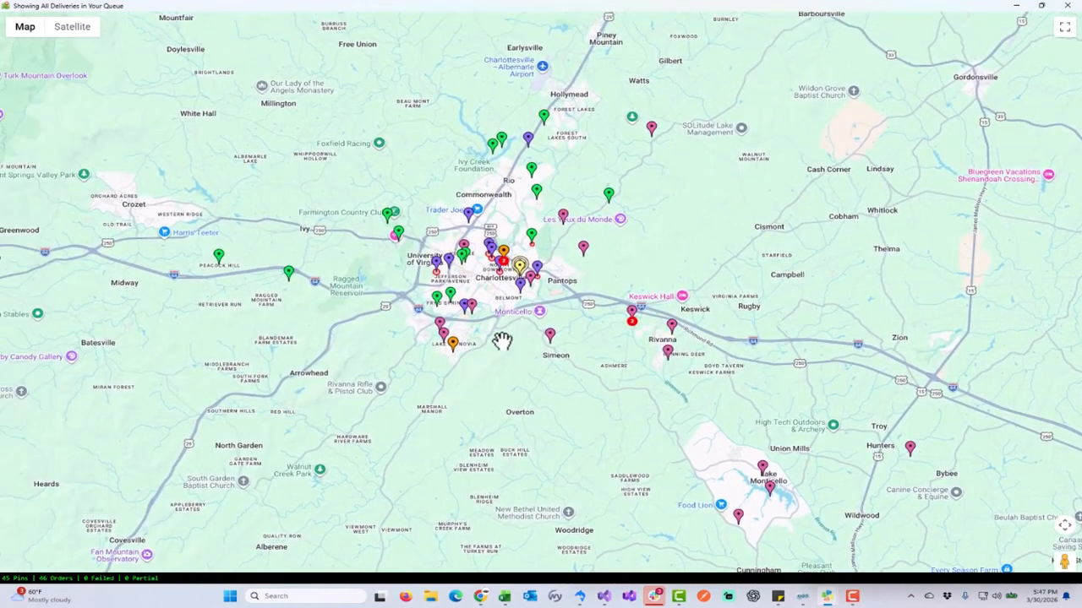
scroll(502, 340, up, 2)
scroll(499, 345, down, 3)
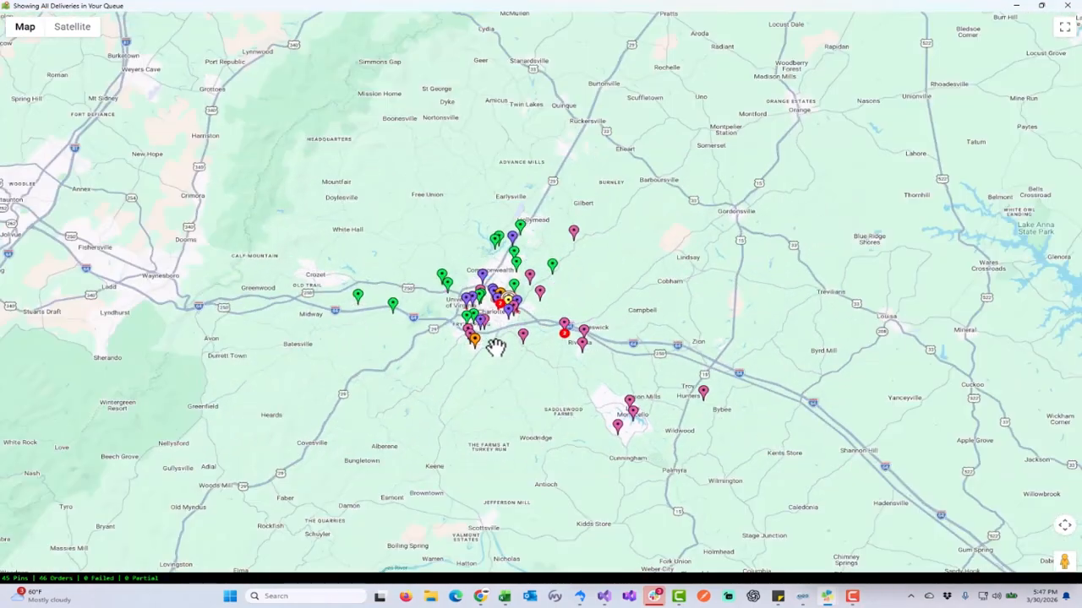
Close the deliveries map and the Delivery Manager to return to the main order screen.
click(1068, 6)
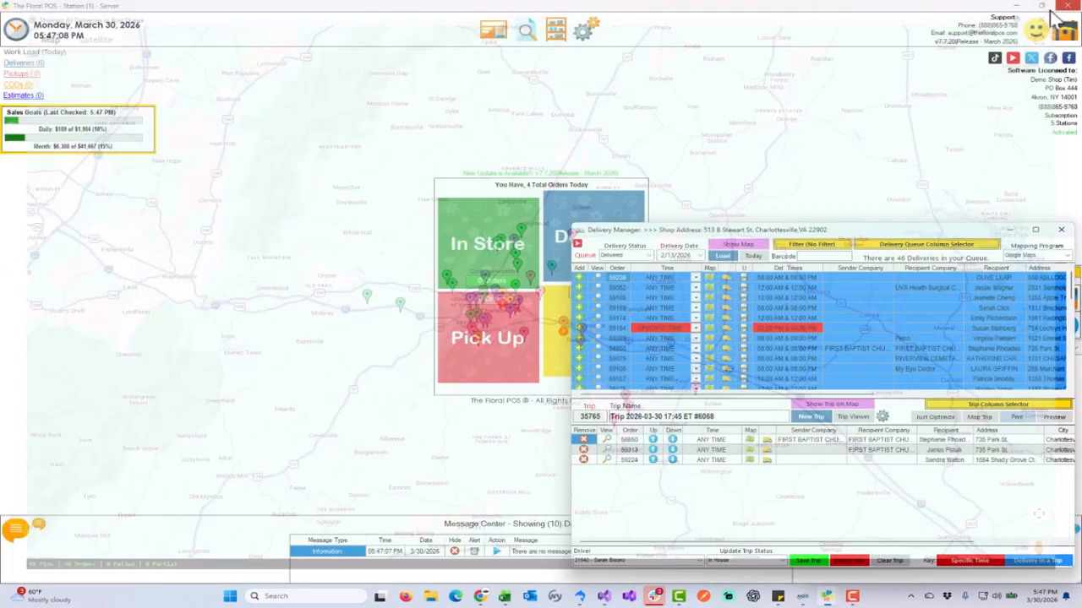
drag(831, 230, 577, 166)
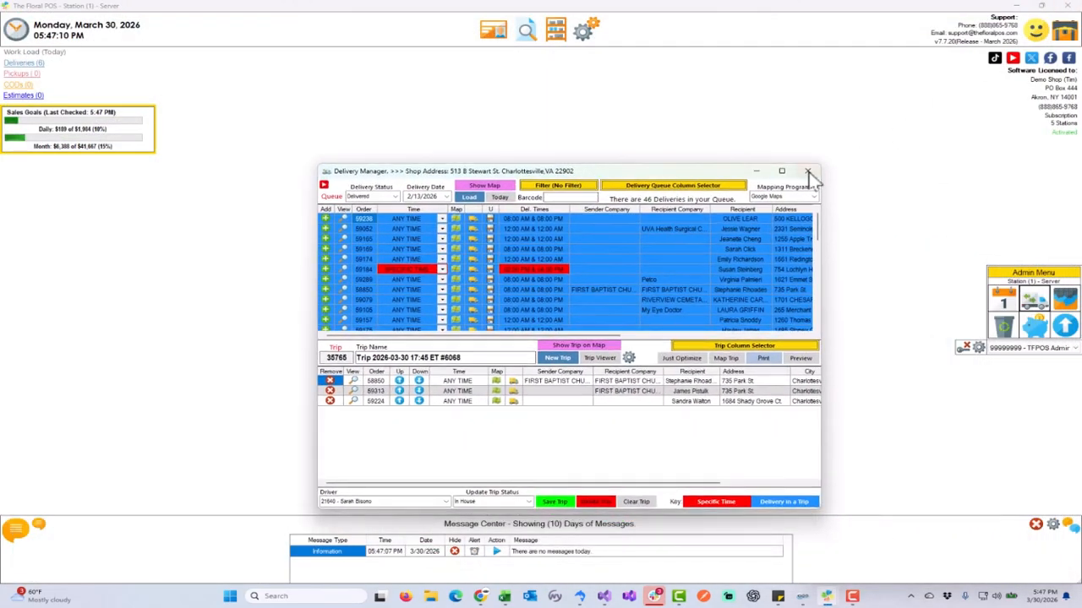
click(798, 173)
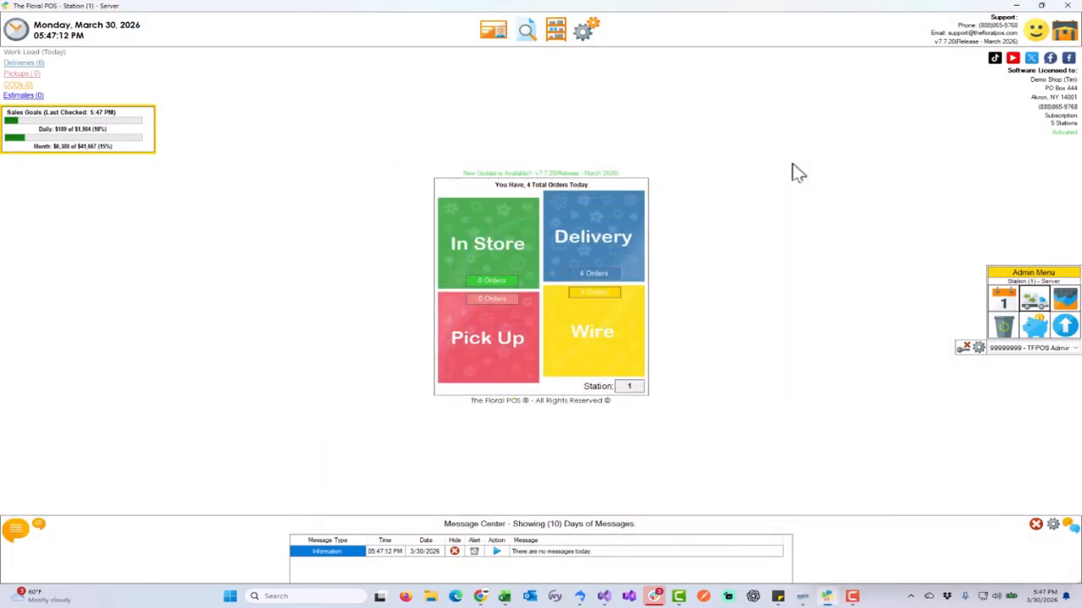